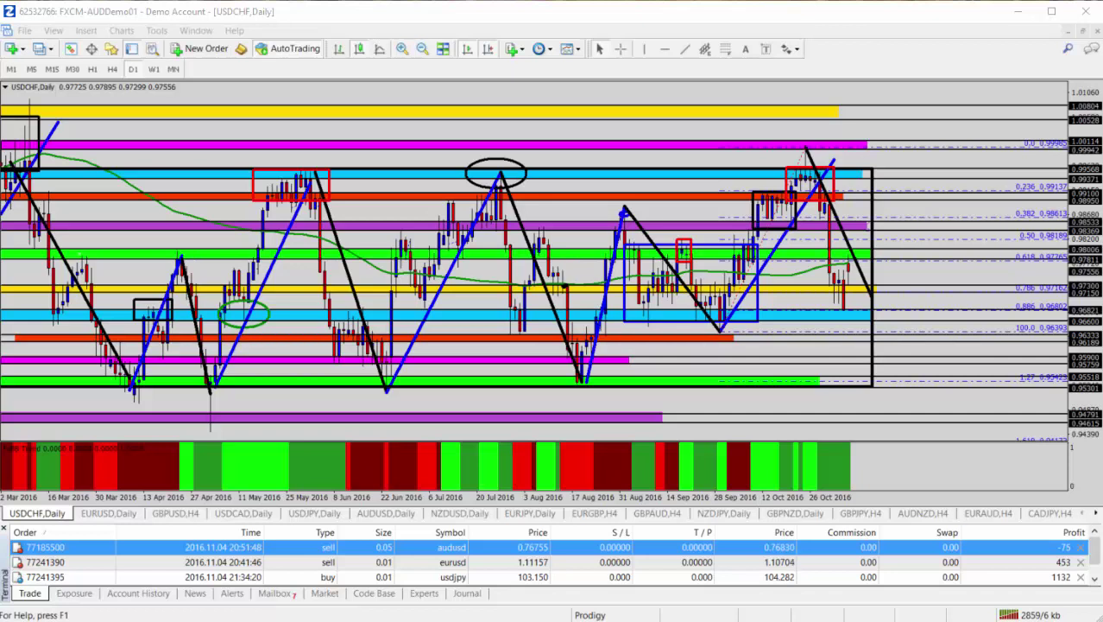
Place an up arrow just above the latest candle on the USDCHF daily chart, near the descending black trendline
left_click(903, 69)
left_click(422, 49)
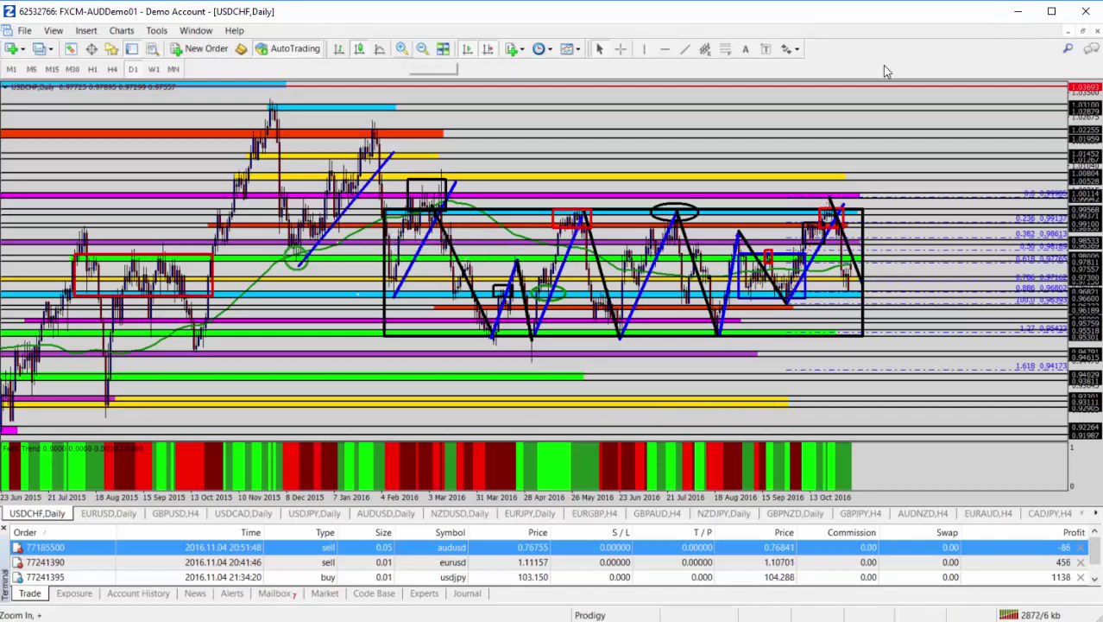
left_click(404, 50)
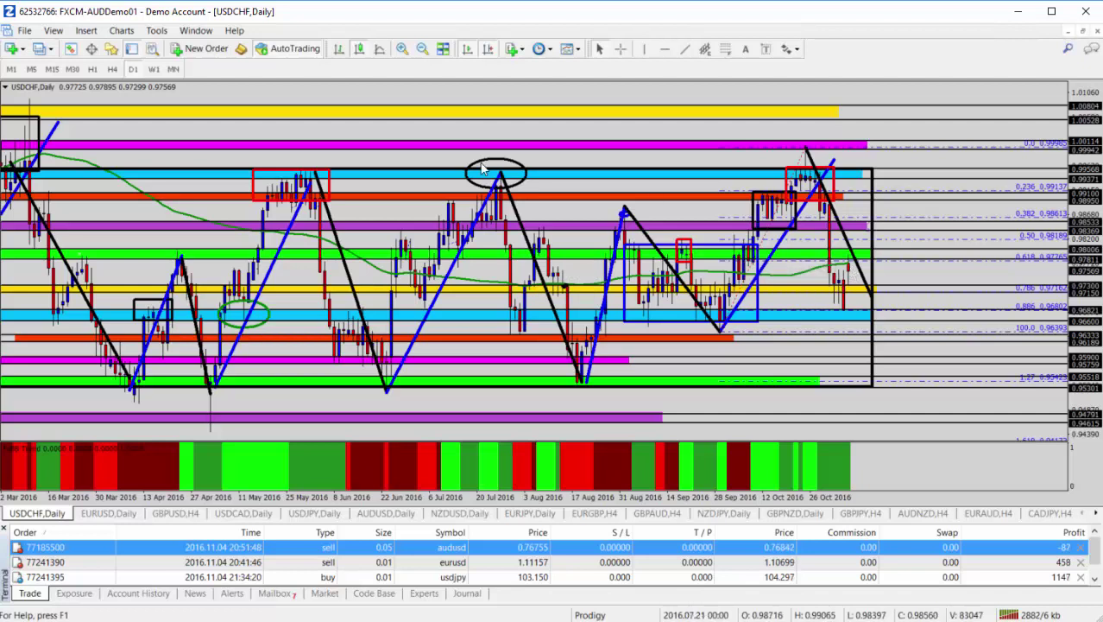
left_click(402, 49)
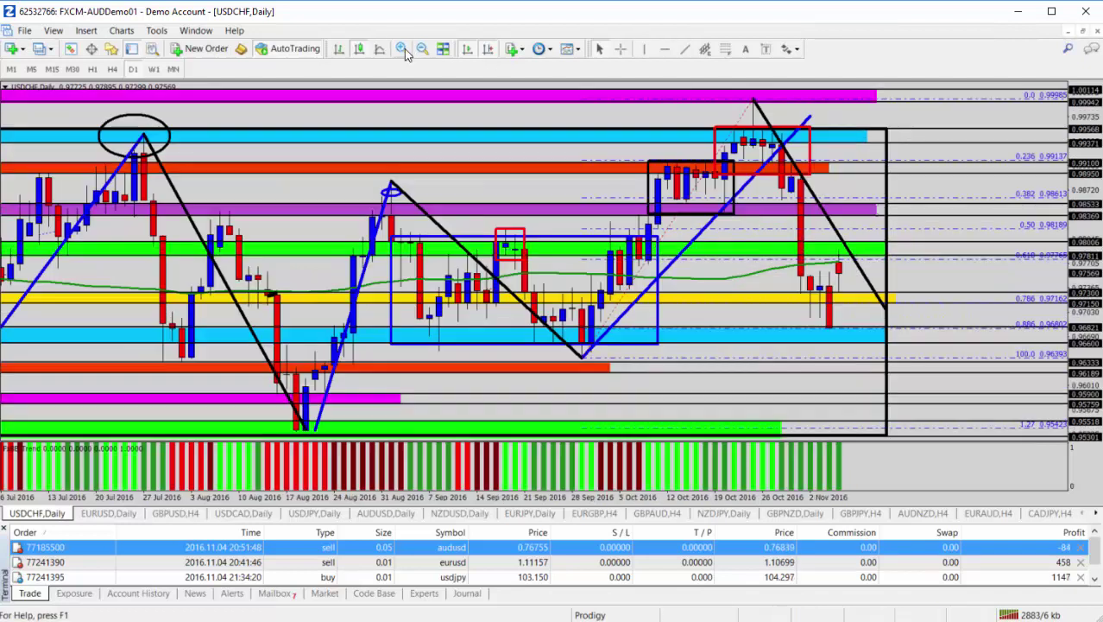
mouse_move(839, 268)
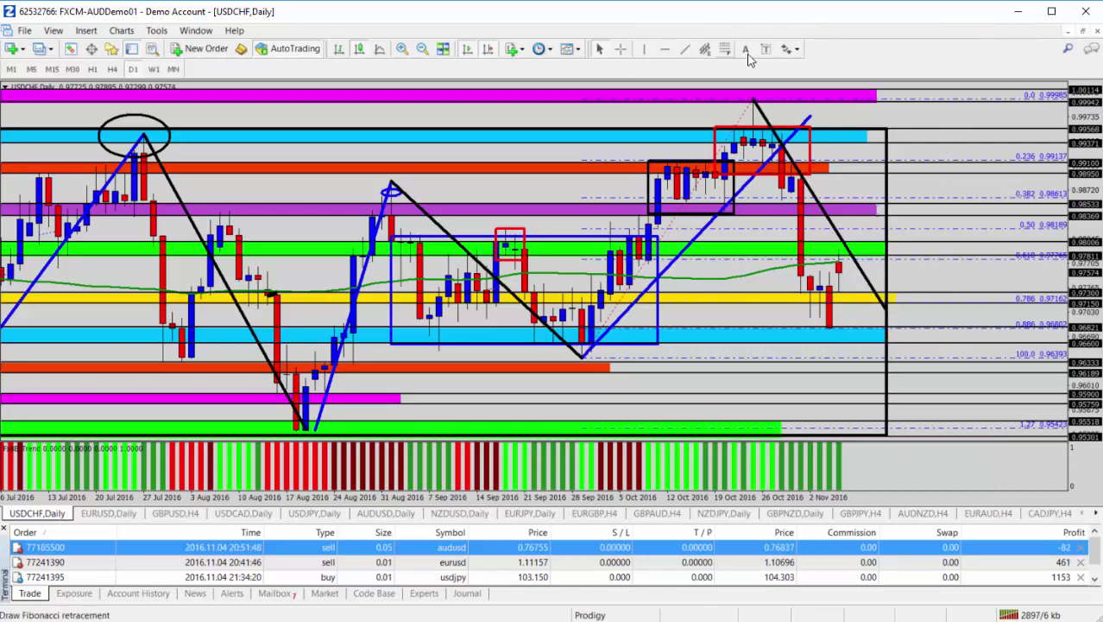
left_click(787, 50)
left_click(798, 101)
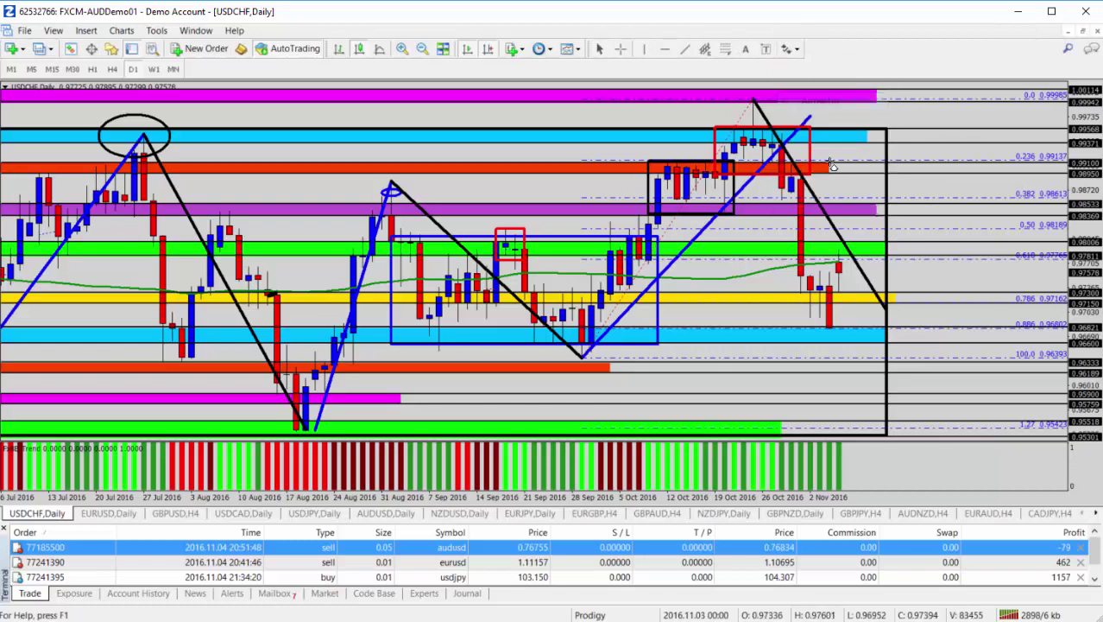
left_click(851, 233)
Format the new up arrow as black with a thicker line, and move it to the upper edge of the green zone
right_click(848, 234)
left_click(942, 242)
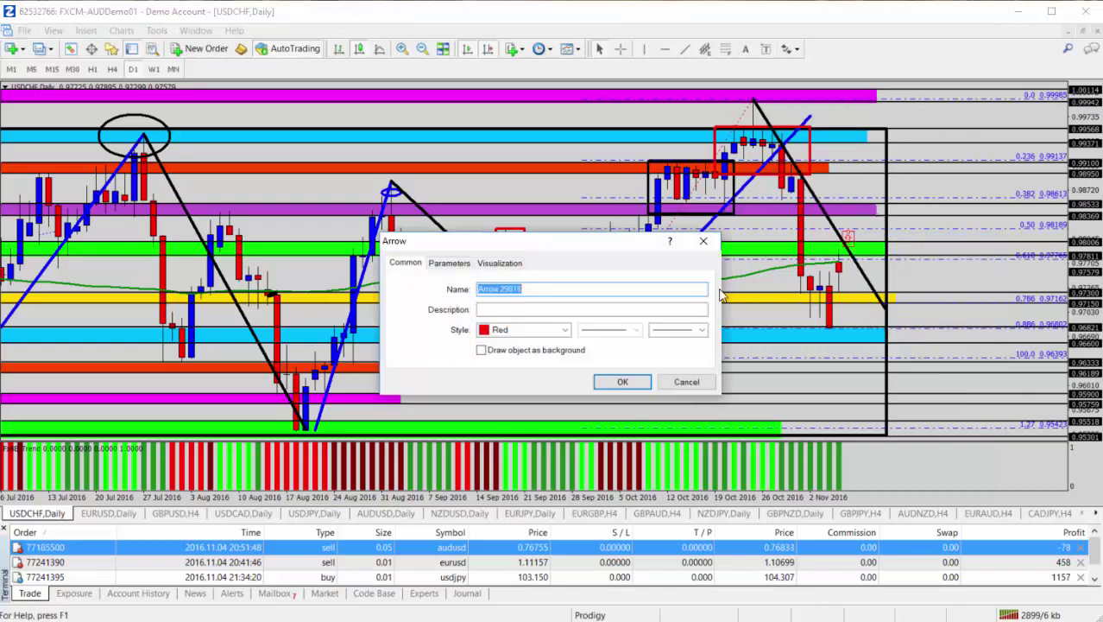
left_click(565, 330)
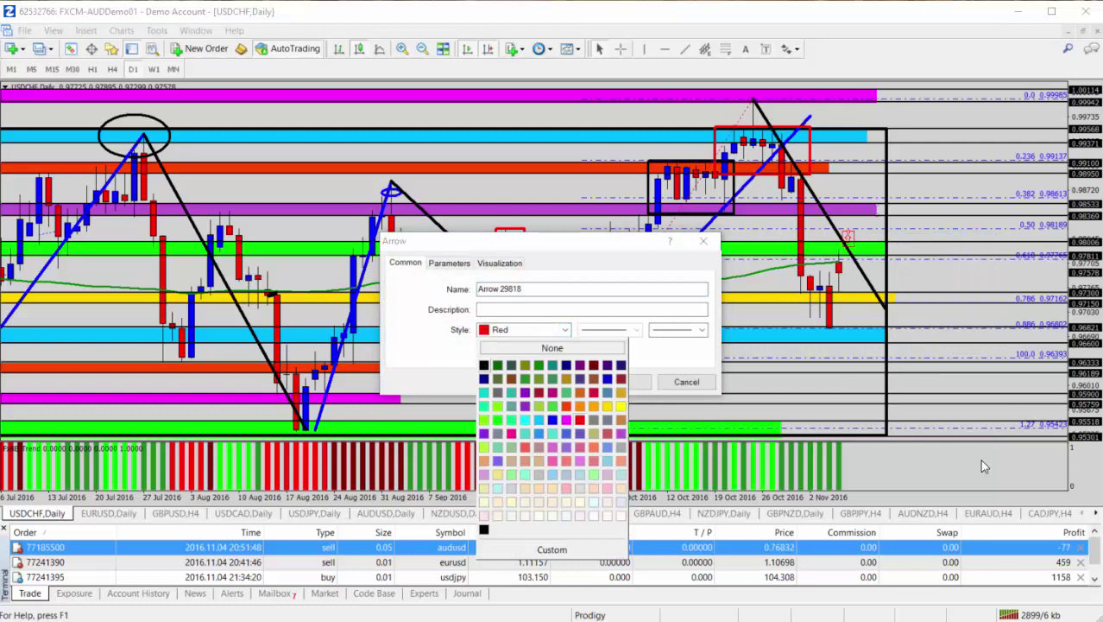
left_click(485, 358)
left_click(704, 332)
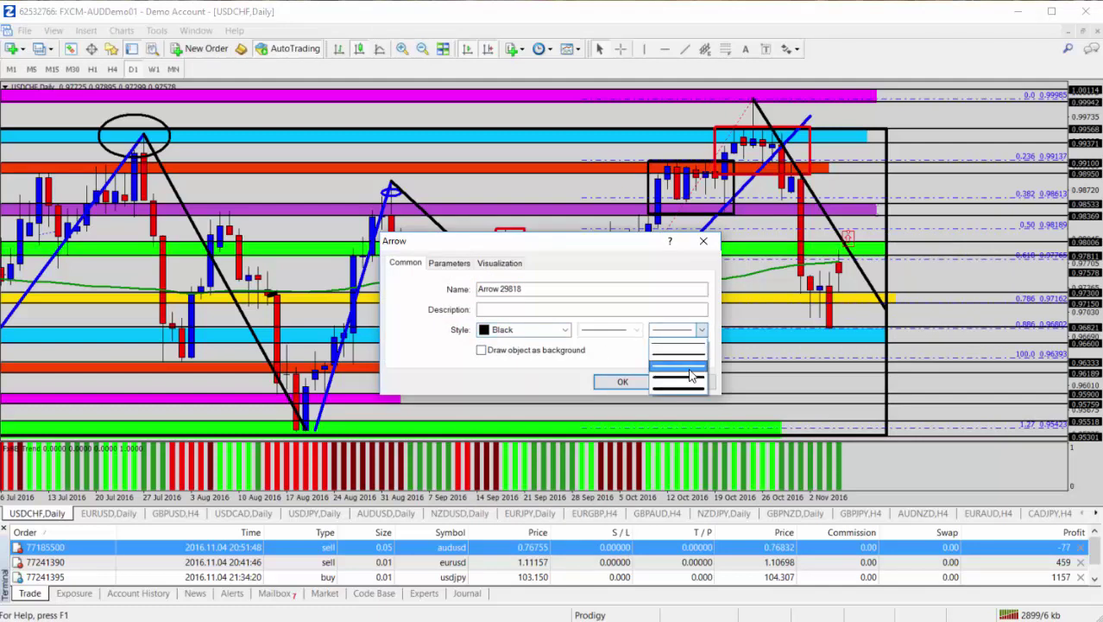
left_click(693, 373)
left_click(623, 381)
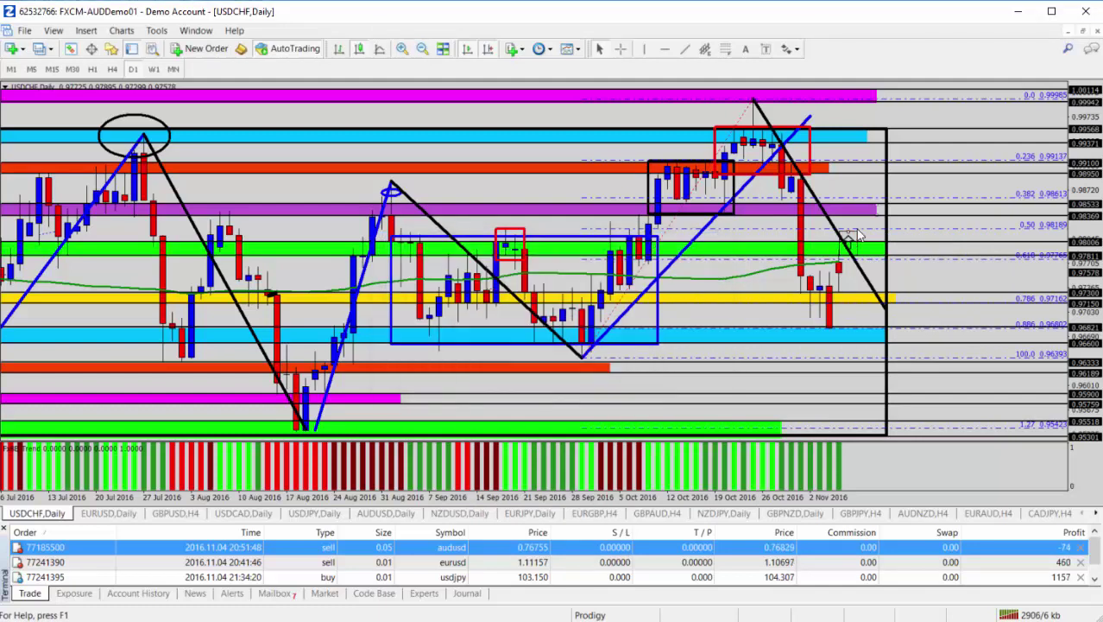
left_click_drag(850, 240, 857, 242)
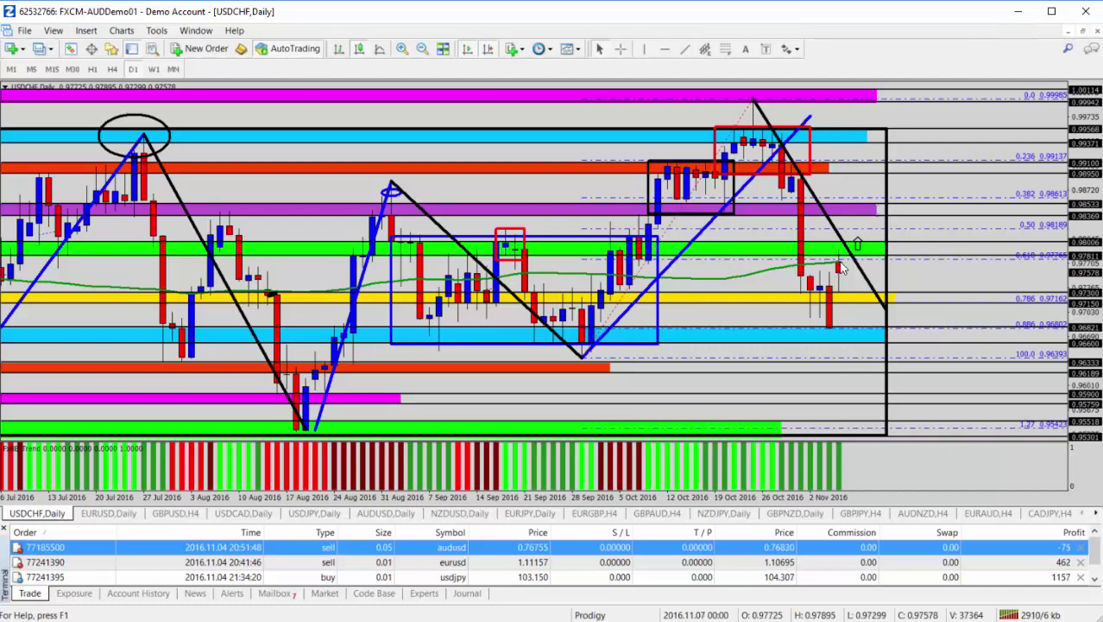
mouse_move(844, 266)
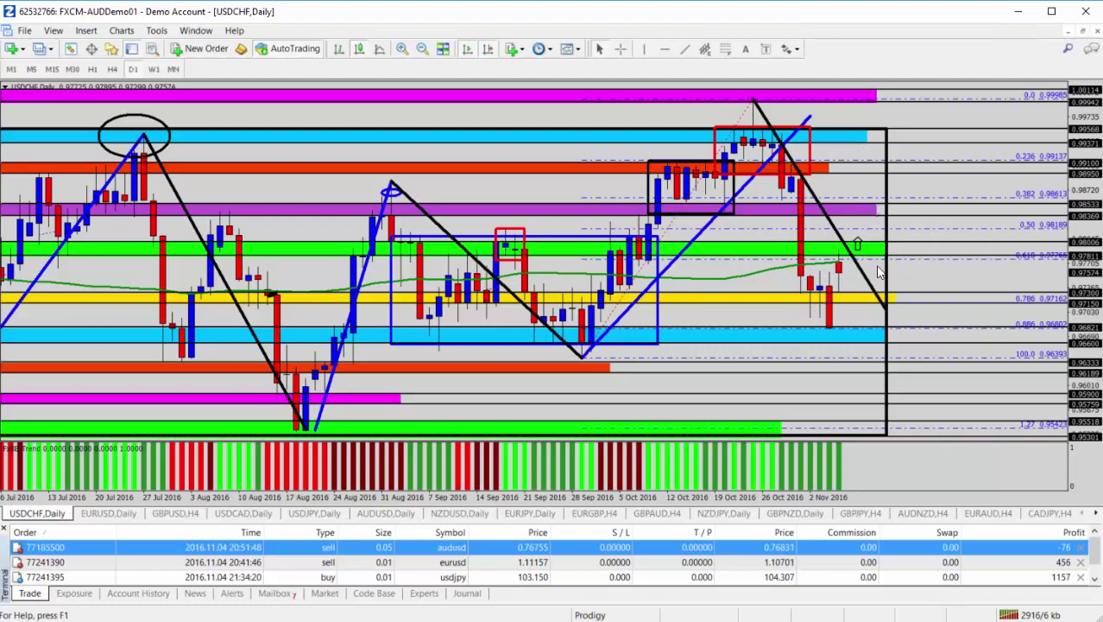
Add a down arrow at the green zone's lower edge and an up arrow in the yellow zone, beside the latest USDCHF candle
left_click(791, 49)
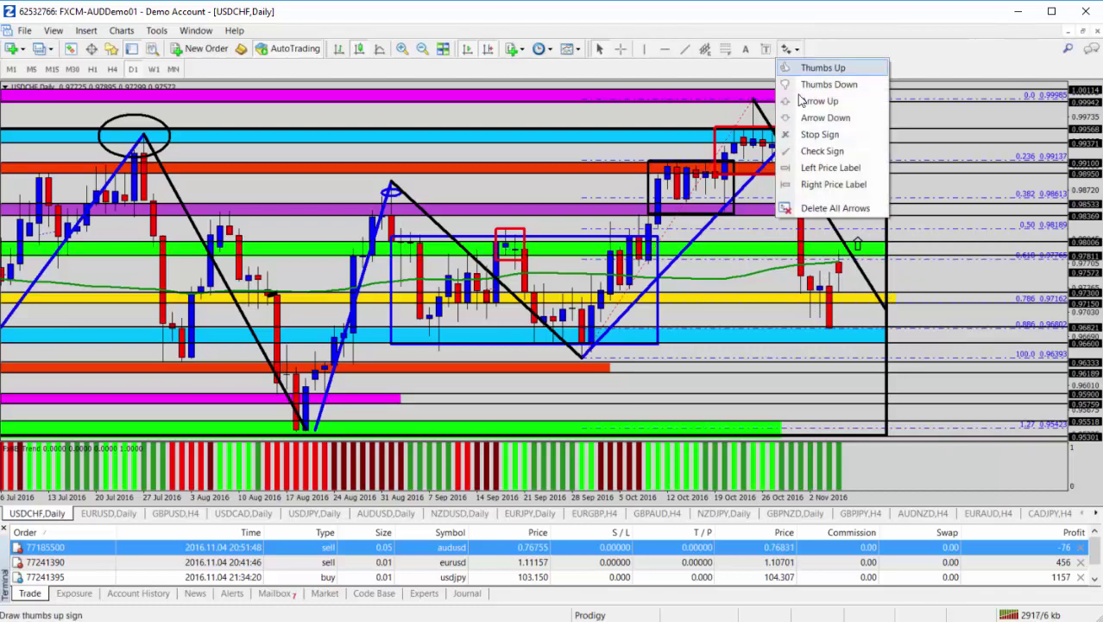
left_click(808, 121)
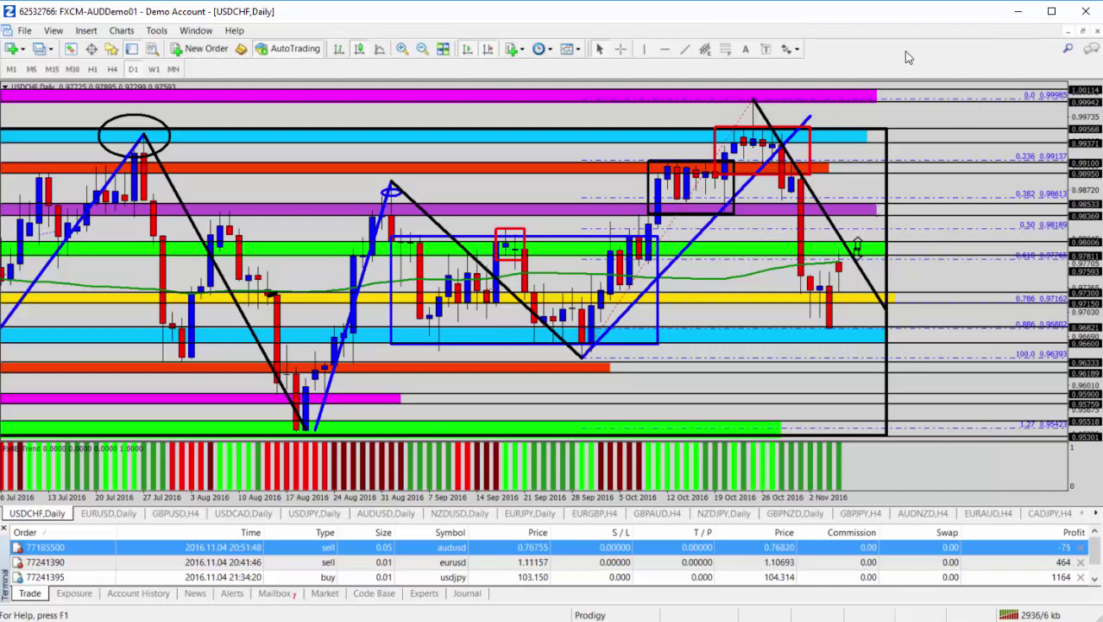
left_click(787, 49)
left_click(820, 101)
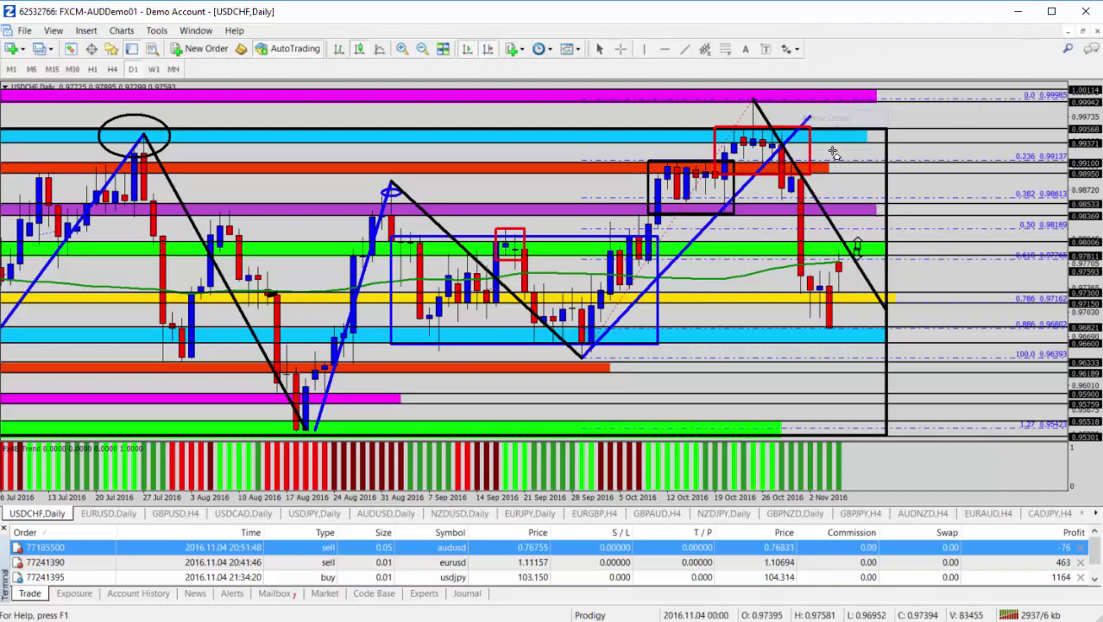
Add a down arrow at the purple zone above the latest USDCHF candle
left_click(787, 49)
left_click(827, 85)
left_click(856, 212)
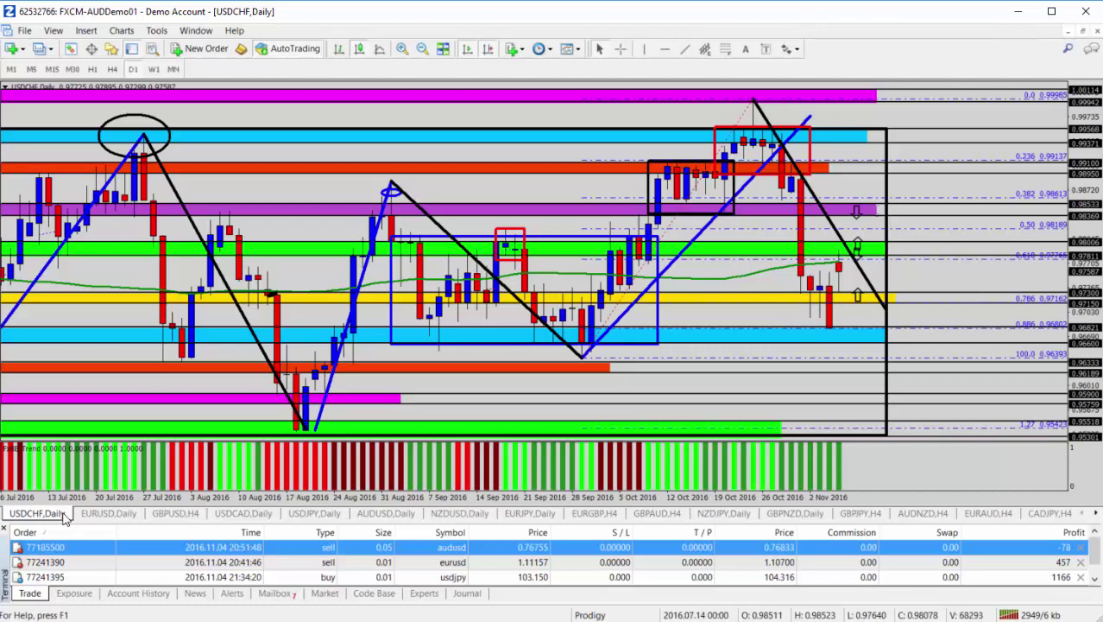
Show the EURUSD daily chart and place a down arrow in the green zone beside the latest candles
left_click(101, 514)
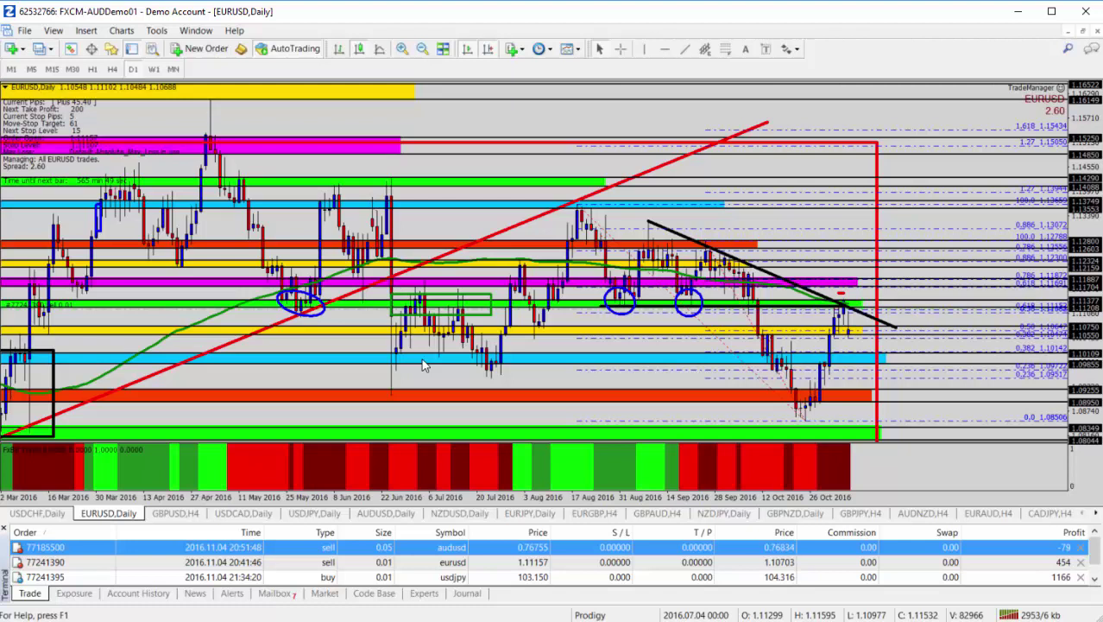
left_click(450, 562)
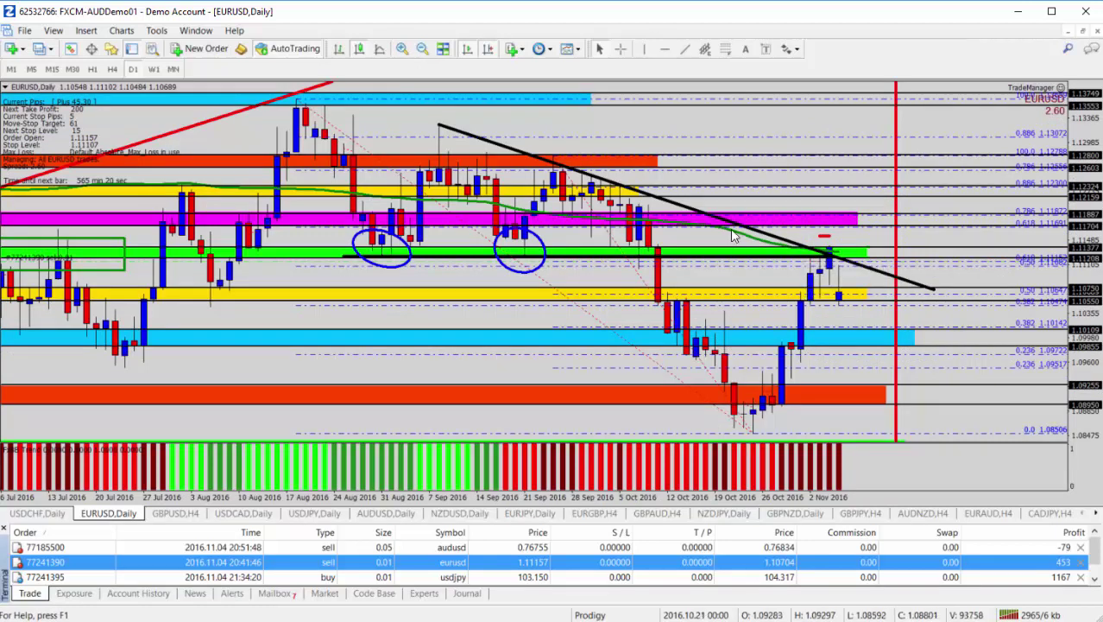
left_click(799, 50)
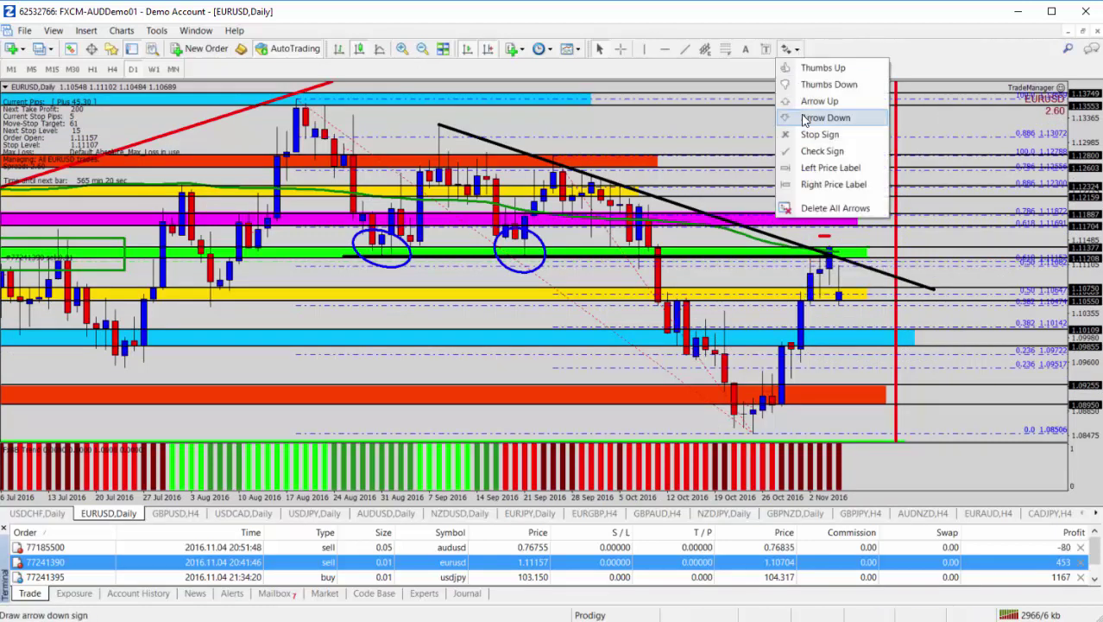
left_click(816, 114)
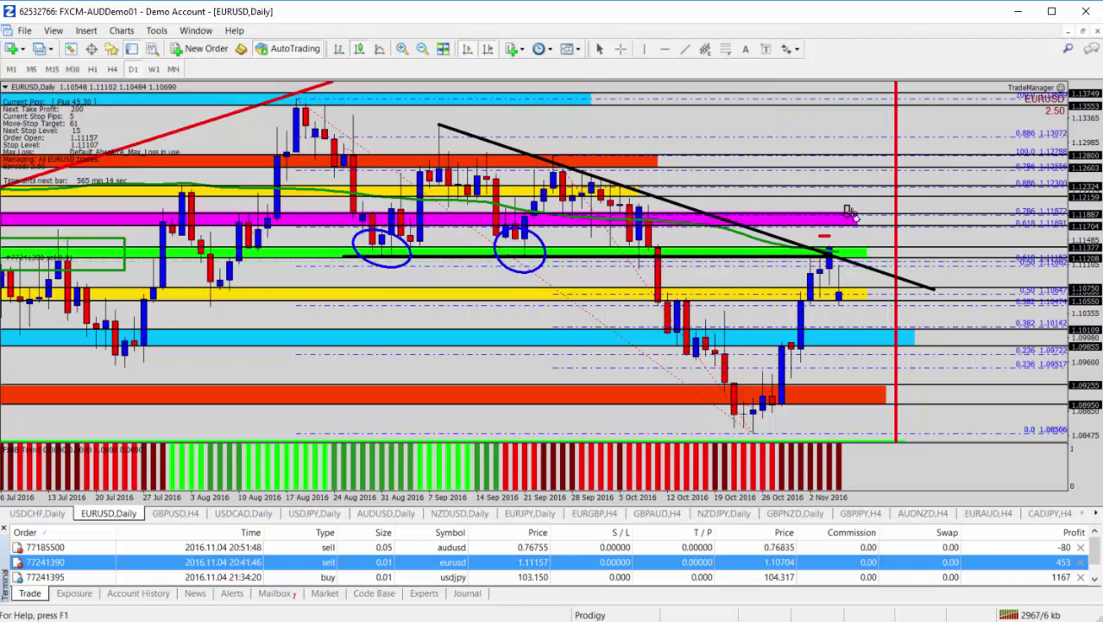
left_click(849, 249)
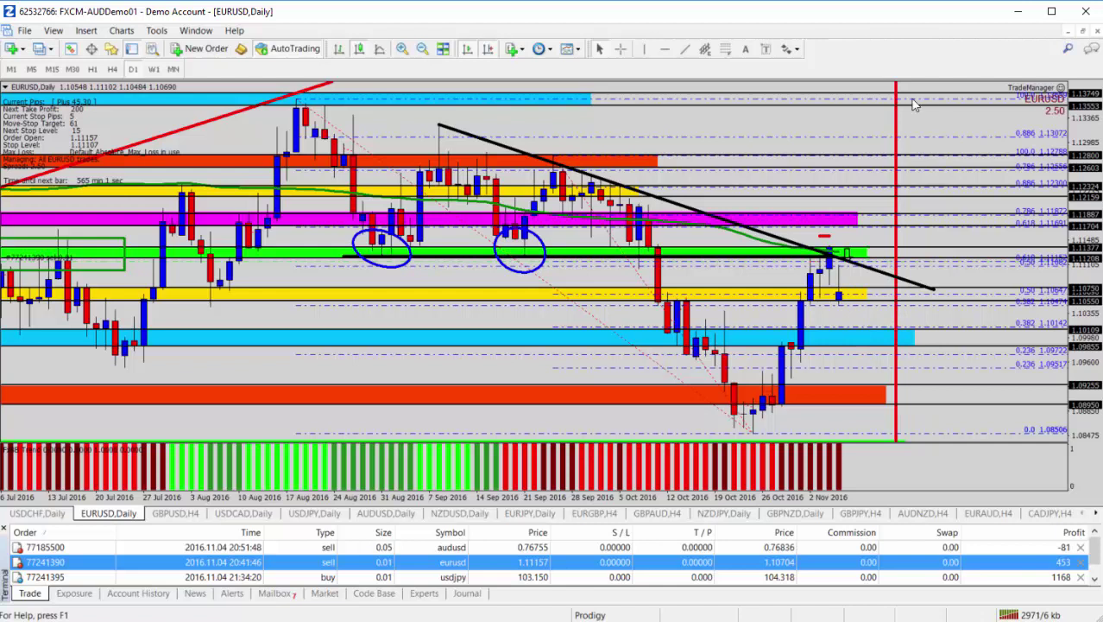
Add a down arrow at the yellow zone's lower edge and an up arrow in the light-blue zone below it on EURUSD
left_click(796, 49)
left_click(816, 117)
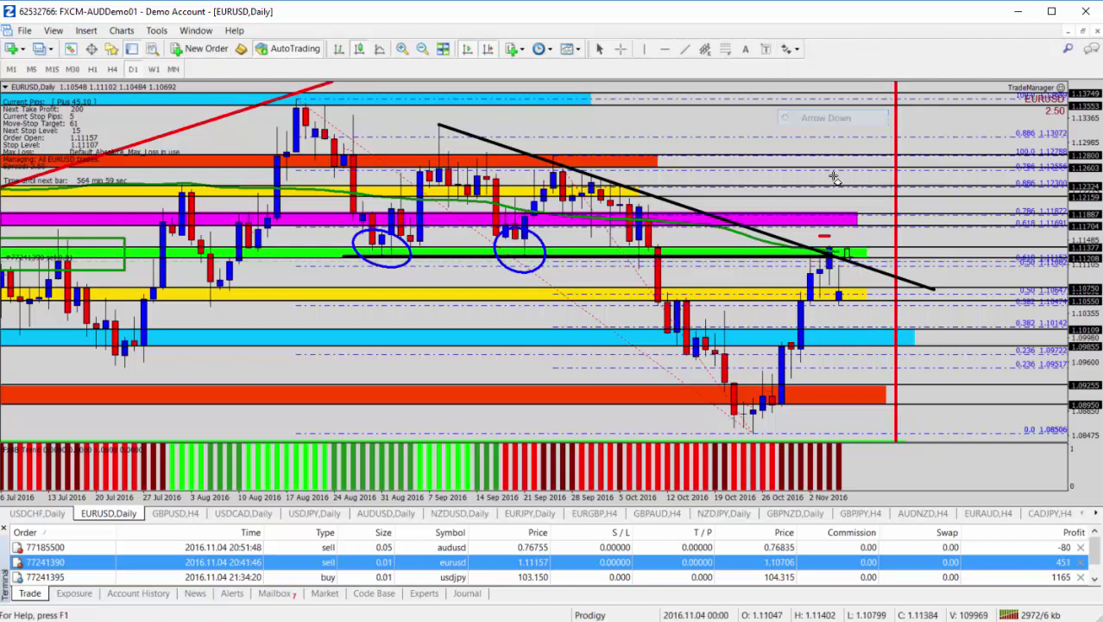
left_click(854, 298)
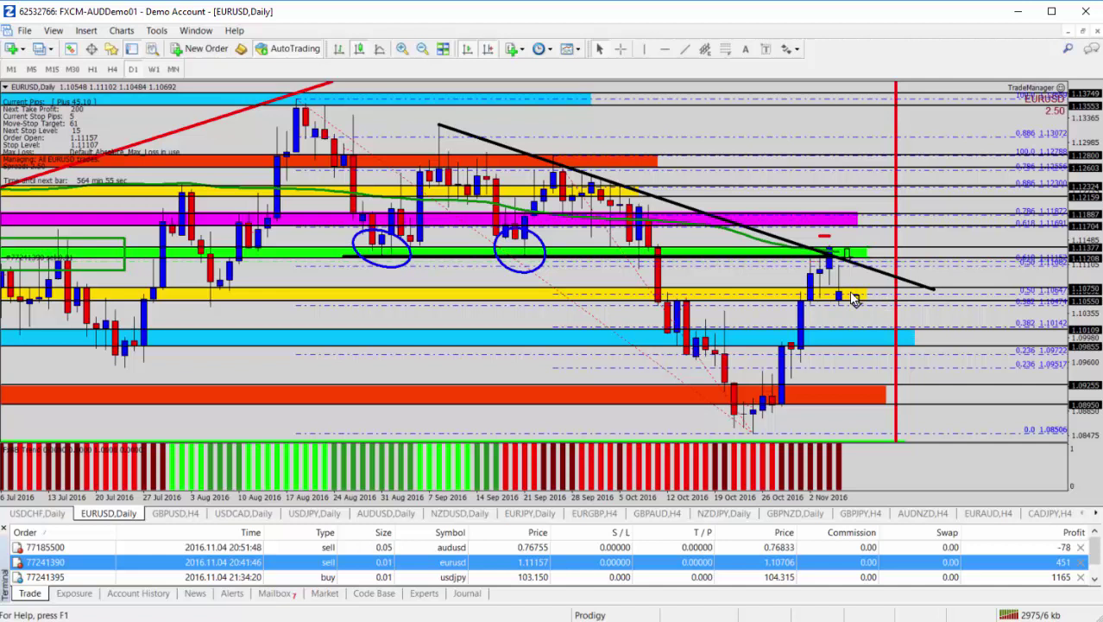
left_click(788, 49)
left_click(781, 101)
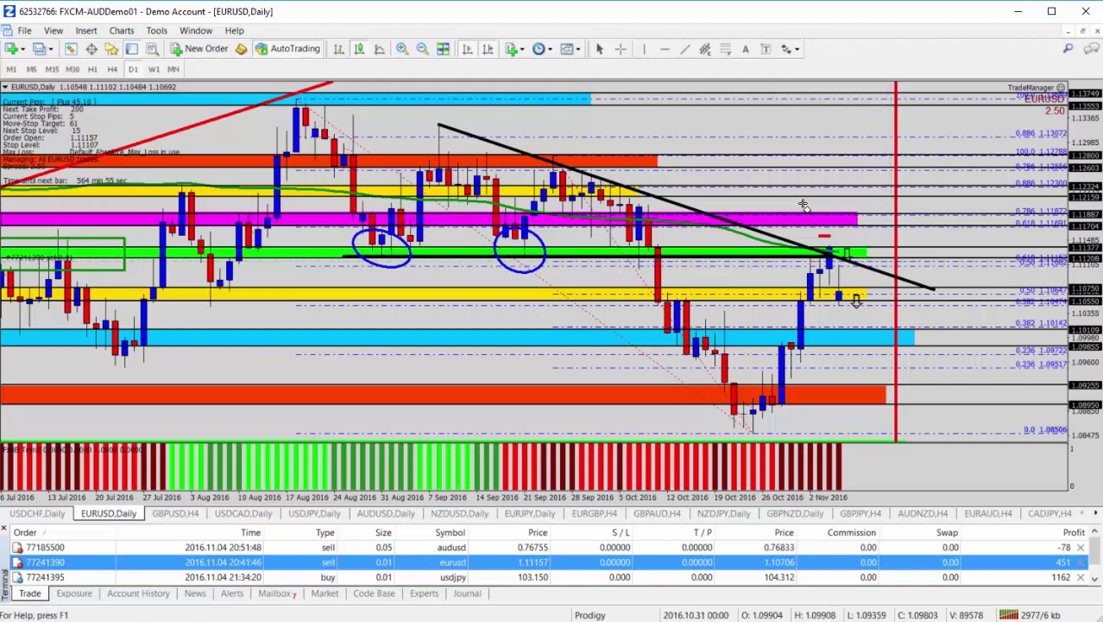
left_click(856, 329)
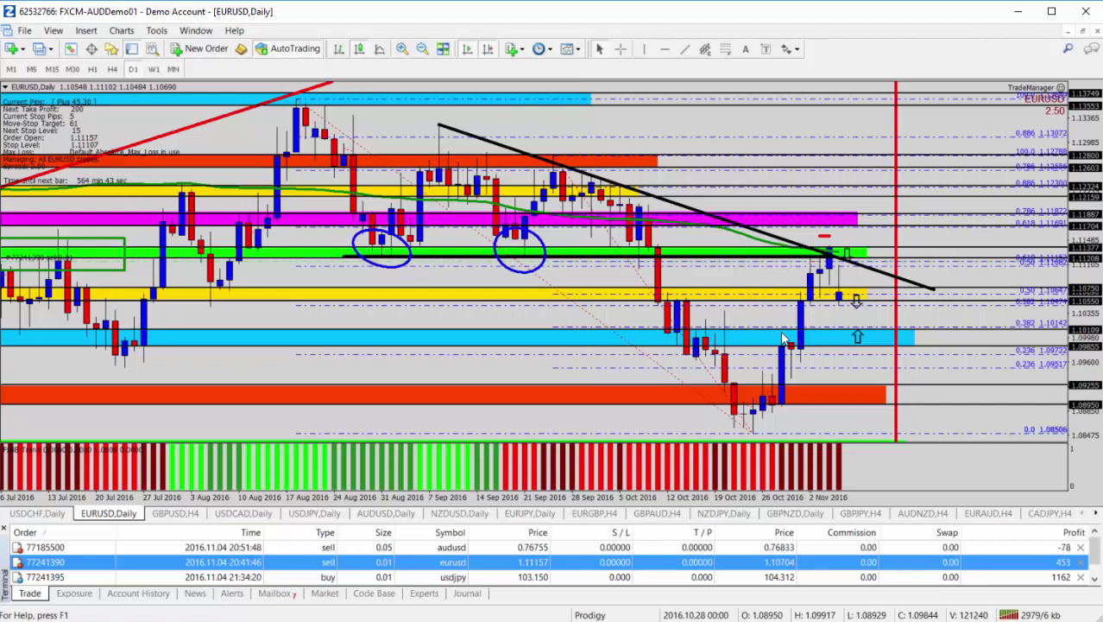
Add up arrows at the upper edges of the yellow and green zones beside the latest EURUSD candles
left_click(788, 48)
left_click(794, 98)
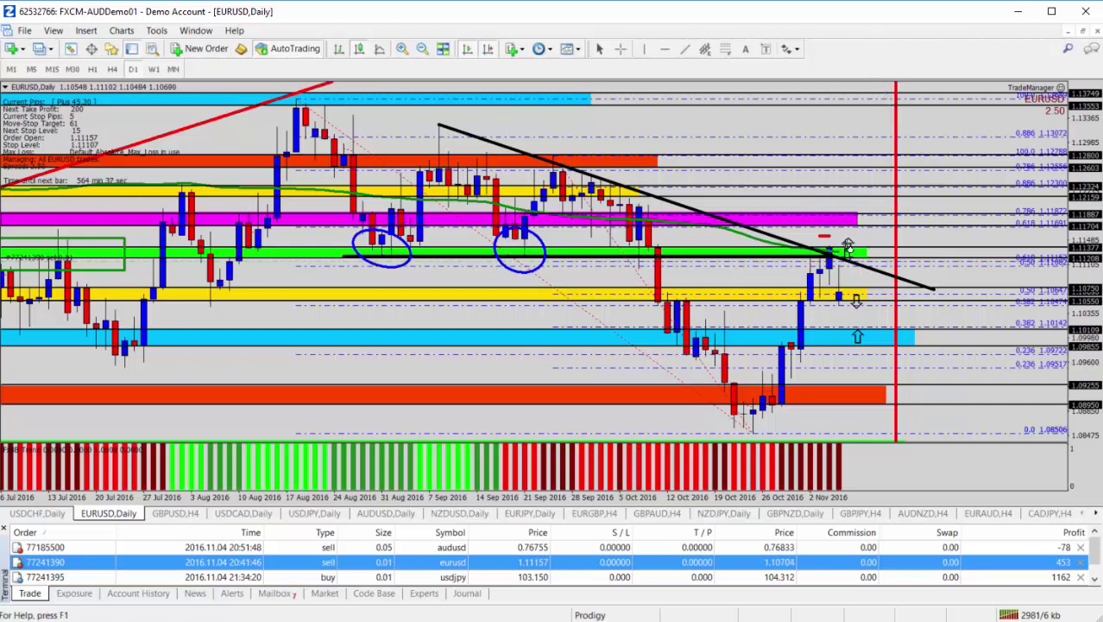
left_click(855, 283)
mouse_move(706, 354)
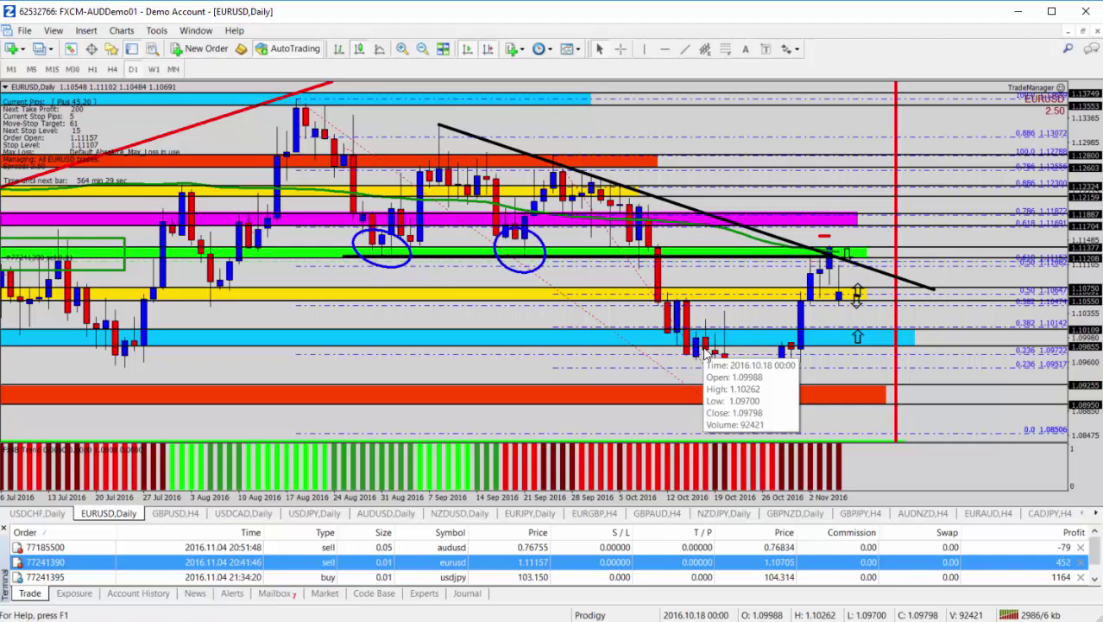
left_click(788, 49)
left_click(820, 101)
left_click(846, 244)
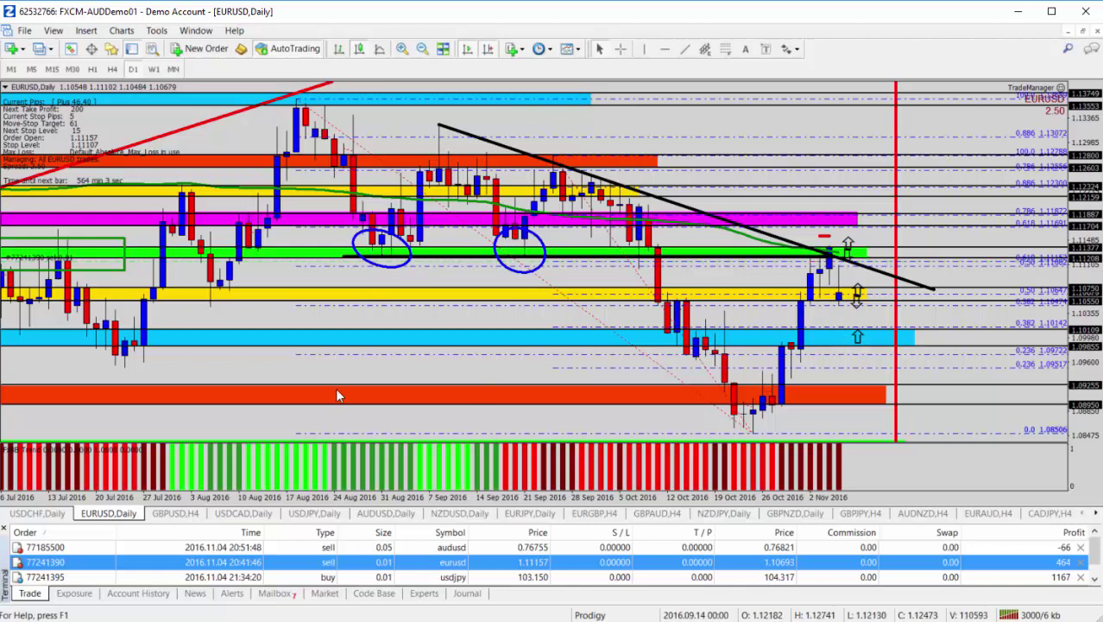
Show the GBPUSD H4 chart and place a down arrow at the lower edge of the yellow zone beside the latest candle
left_click(176, 514)
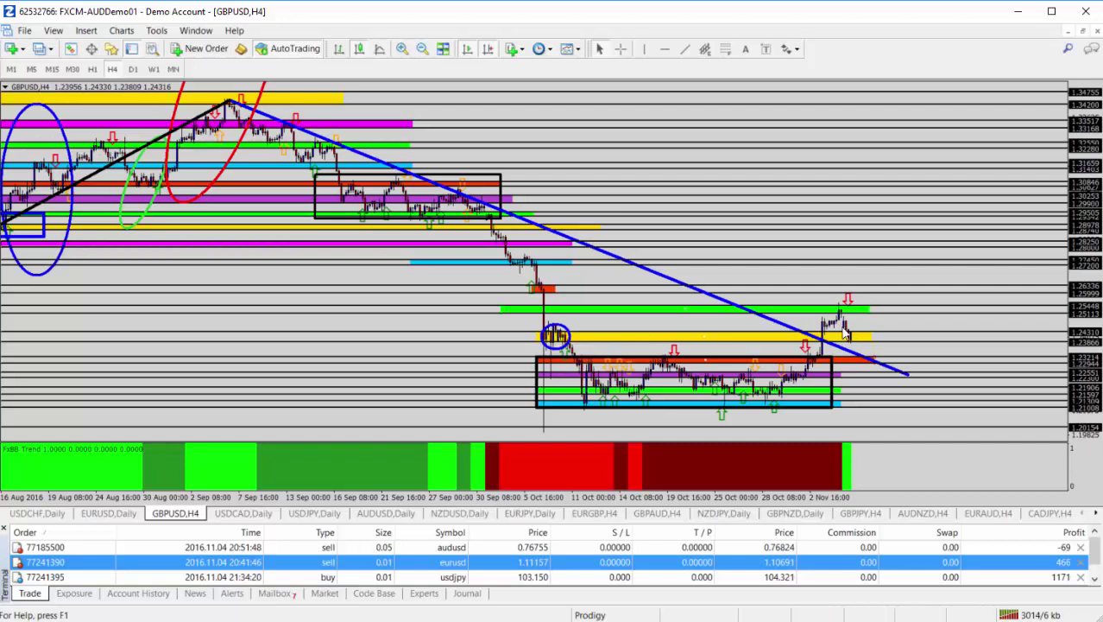
left_click(402, 49)
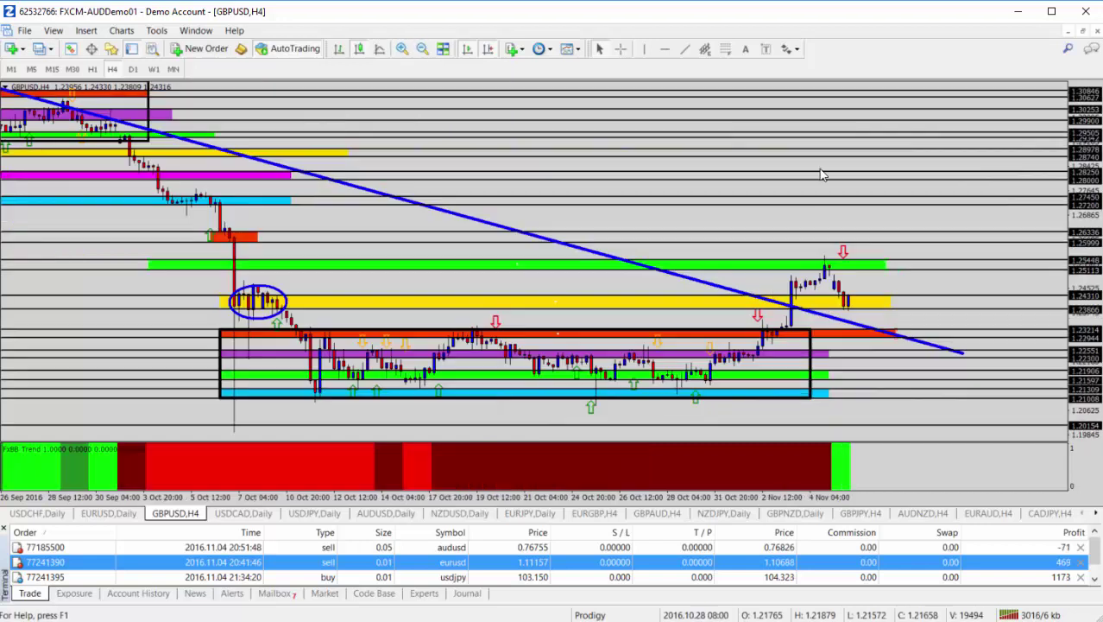
left_click(788, 49)
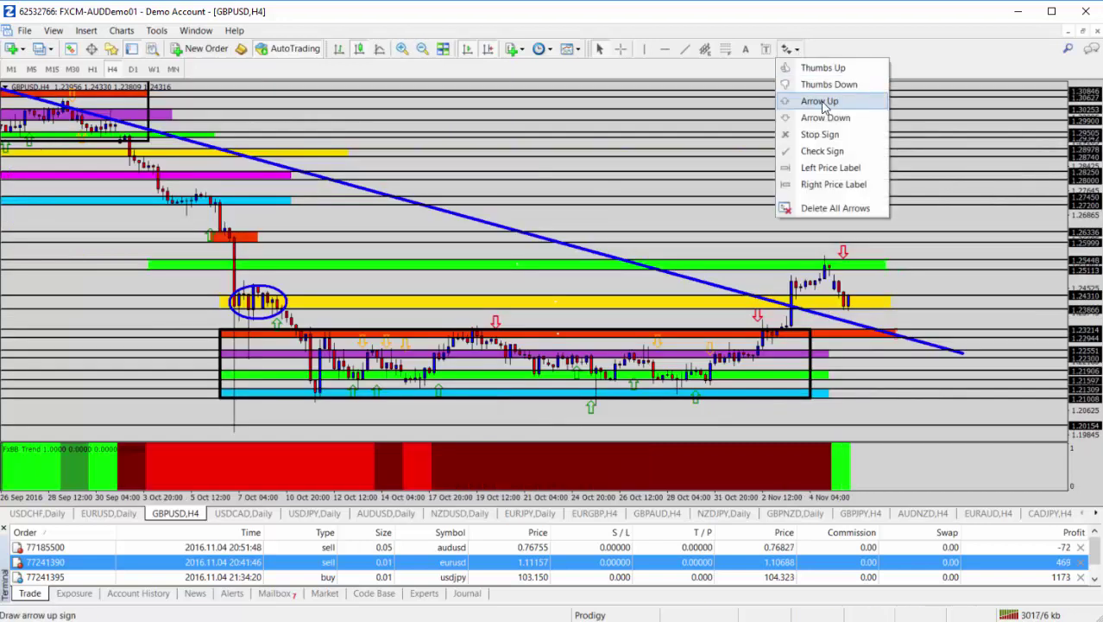
left_click(818, 118)
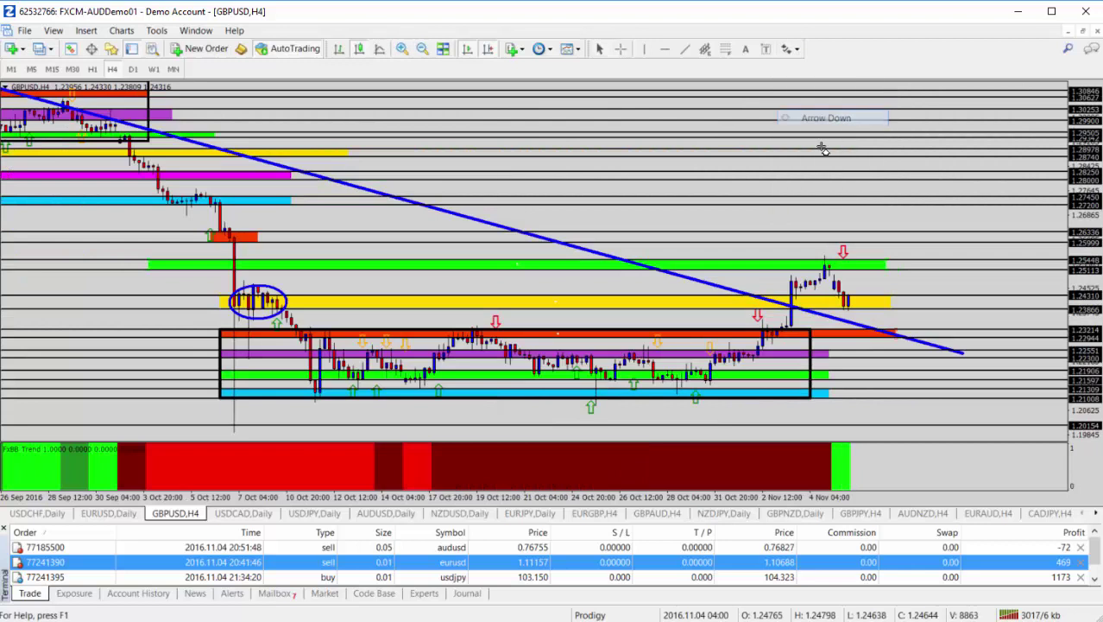
left_click(857, 305)
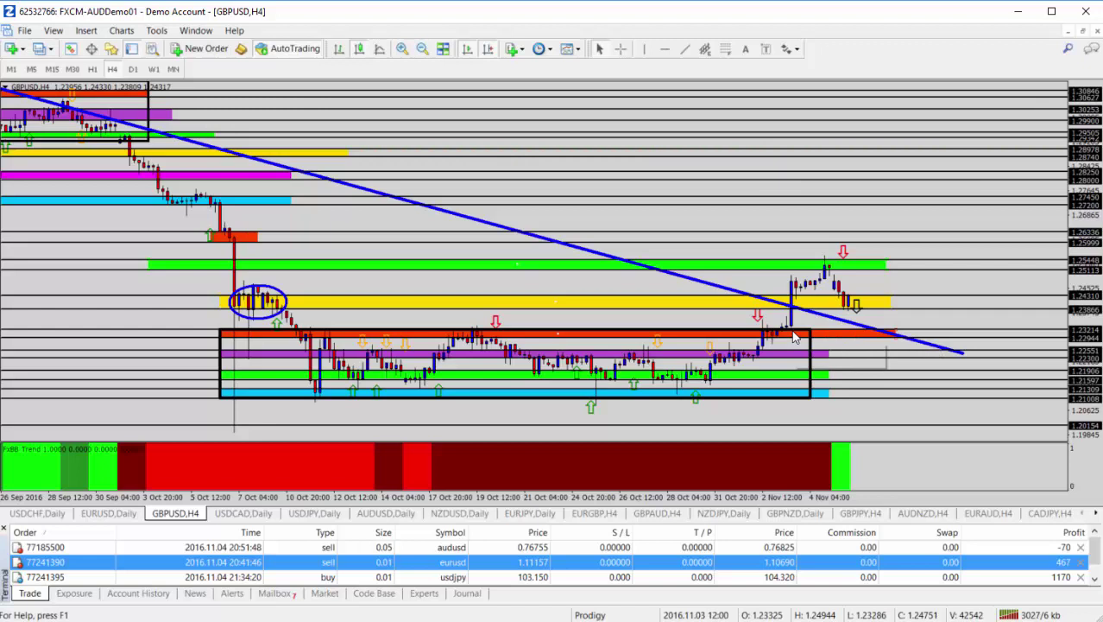
Add an up arrow at the yellow zone's upper edge and a down arrow in the green zone near the recent GBPUSD high
left_click(793, 49)
left_click(812, 101)
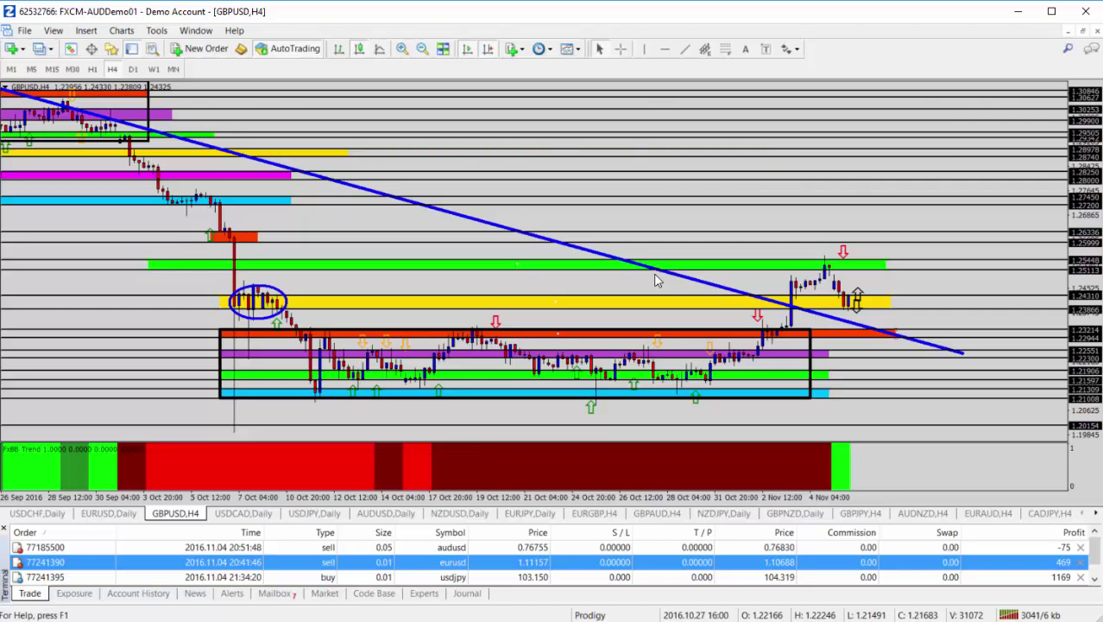
left_click(789, 49)
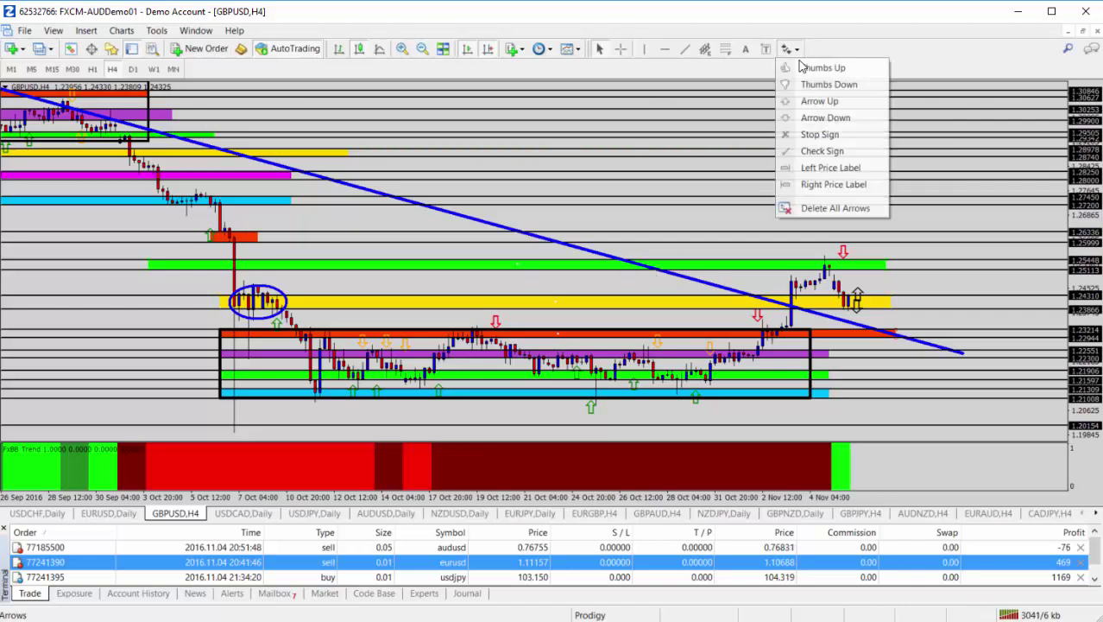
left_click(813, 119)
left_click(856, 253)
Add an up arrow in the orange-red zone where the blue trendline crosses it on GBPUSD
left_click(789, 49)
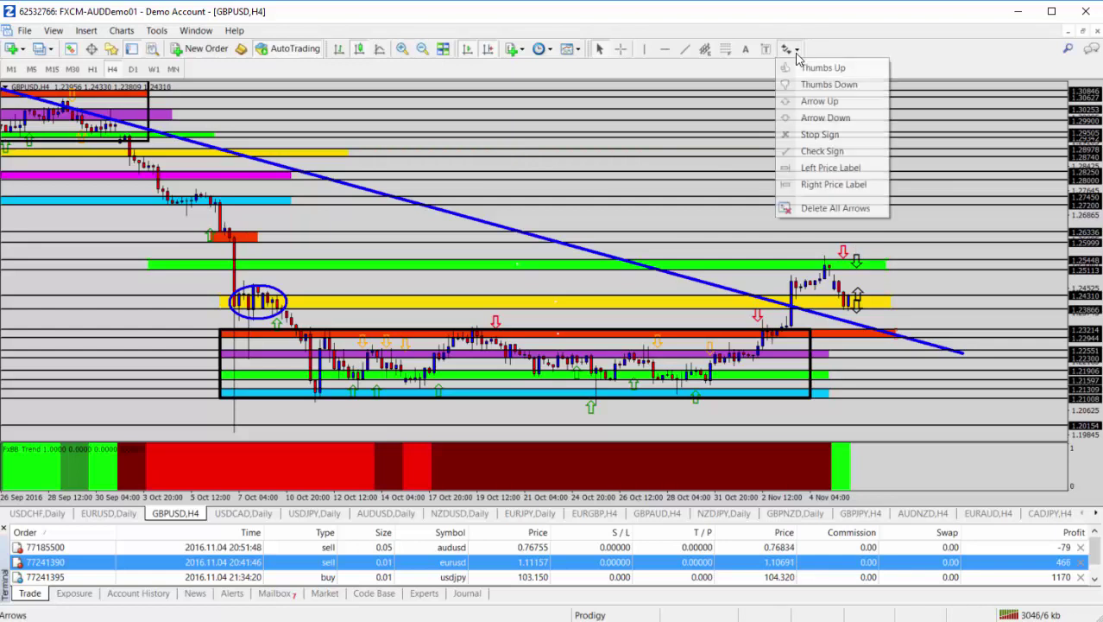
left_click(798, 102)
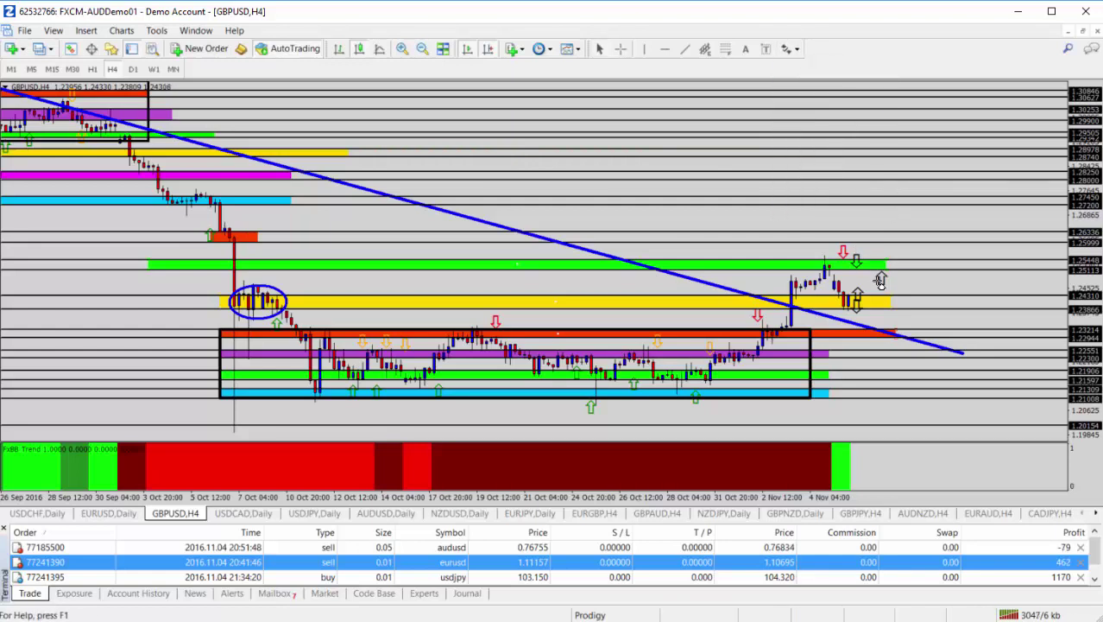
left_click(863, 324)
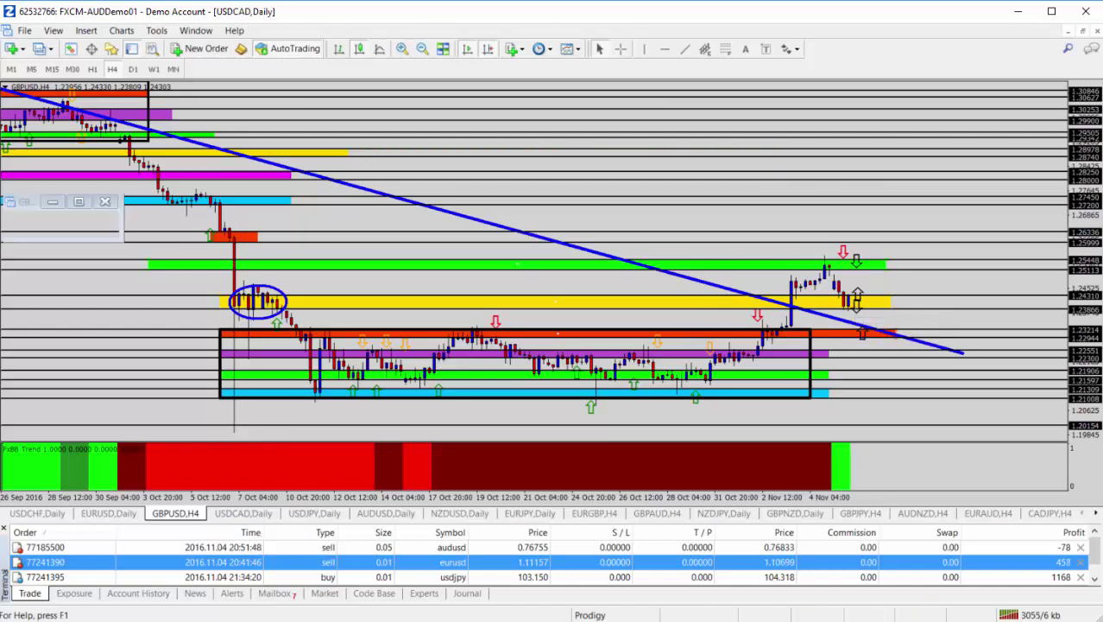
Show the USDCAD daily chart and add an up arrow above the black range box around the latest candles
left_click(245, 514)
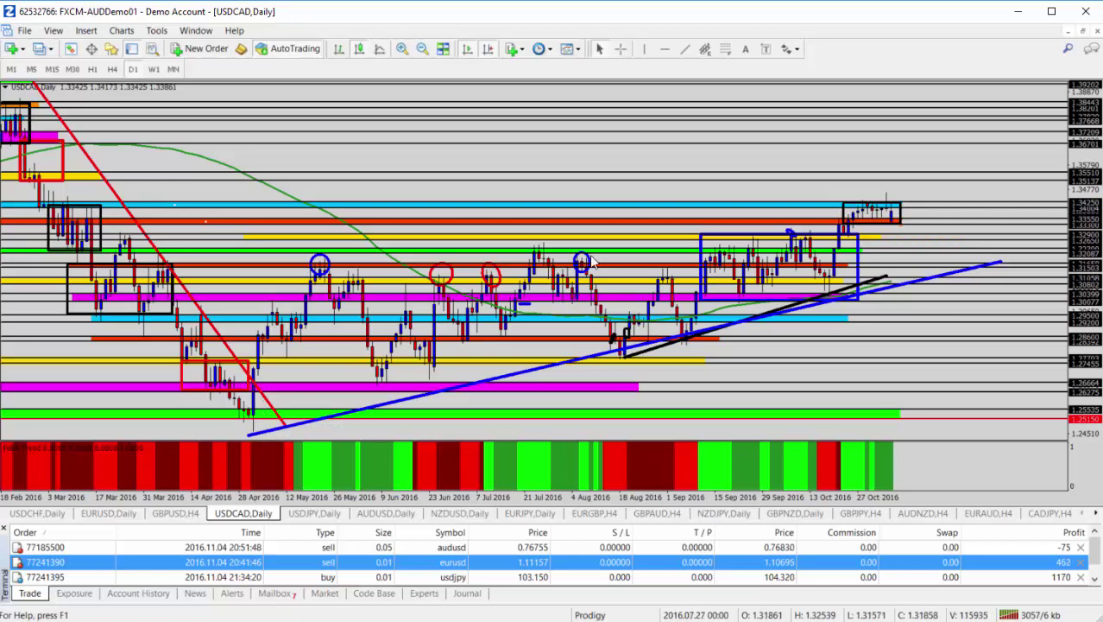
left_click(402, 48)
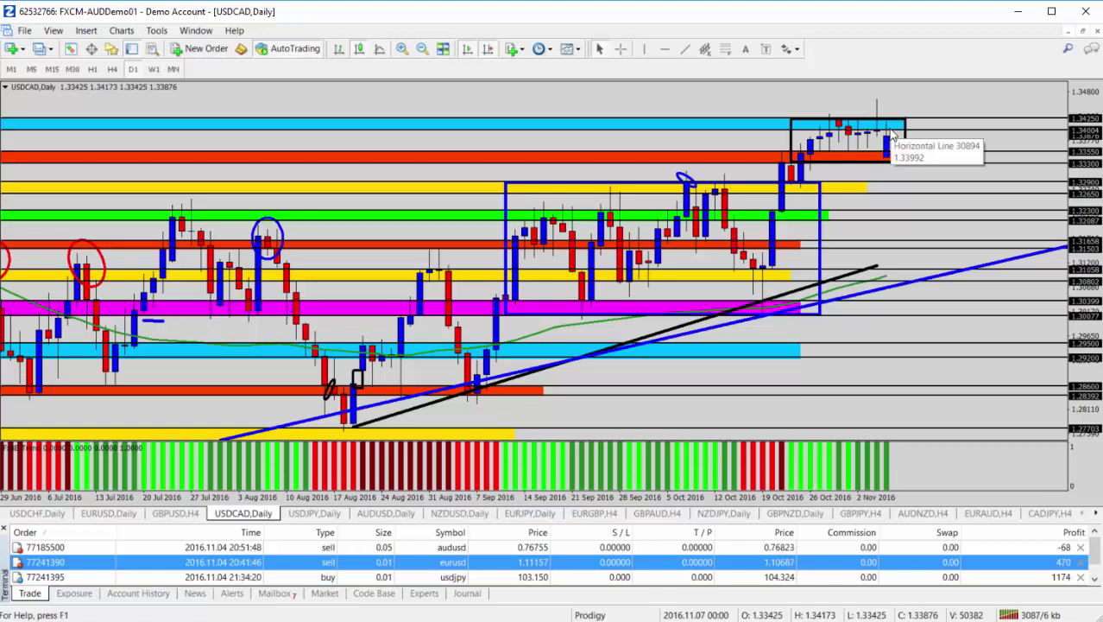
left_click(797, 50)
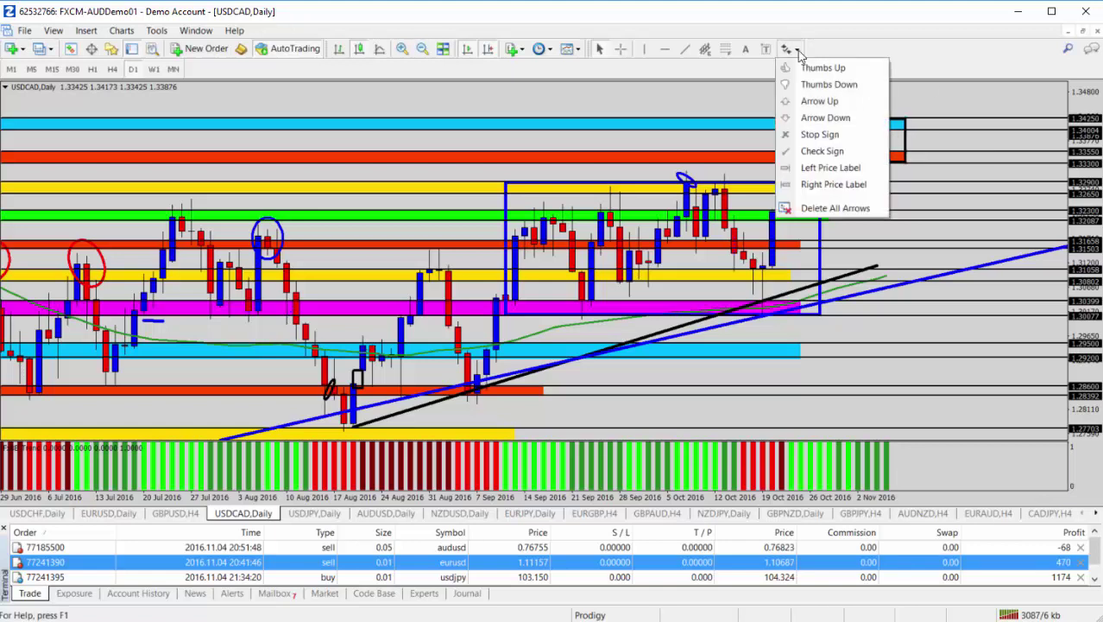
left_click(816, 102)
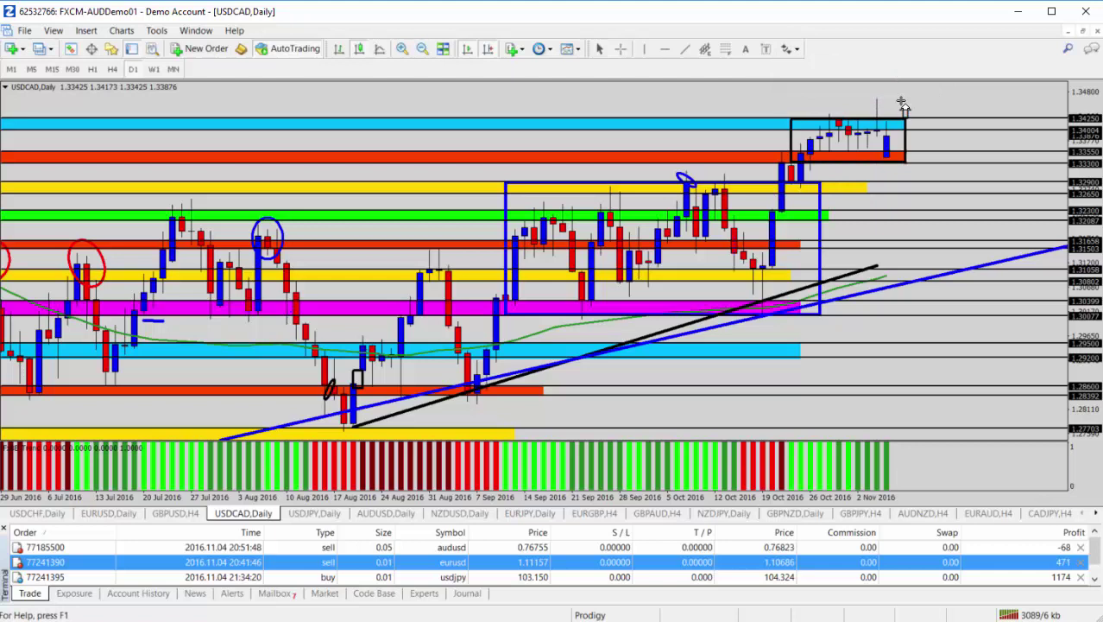
left_click(903, 108)
Add a down arrow just below the black range box on USDCAD and switch the chart to H4
left_click(790, 50)
left_click(825, 118)
left_click(905, 164)
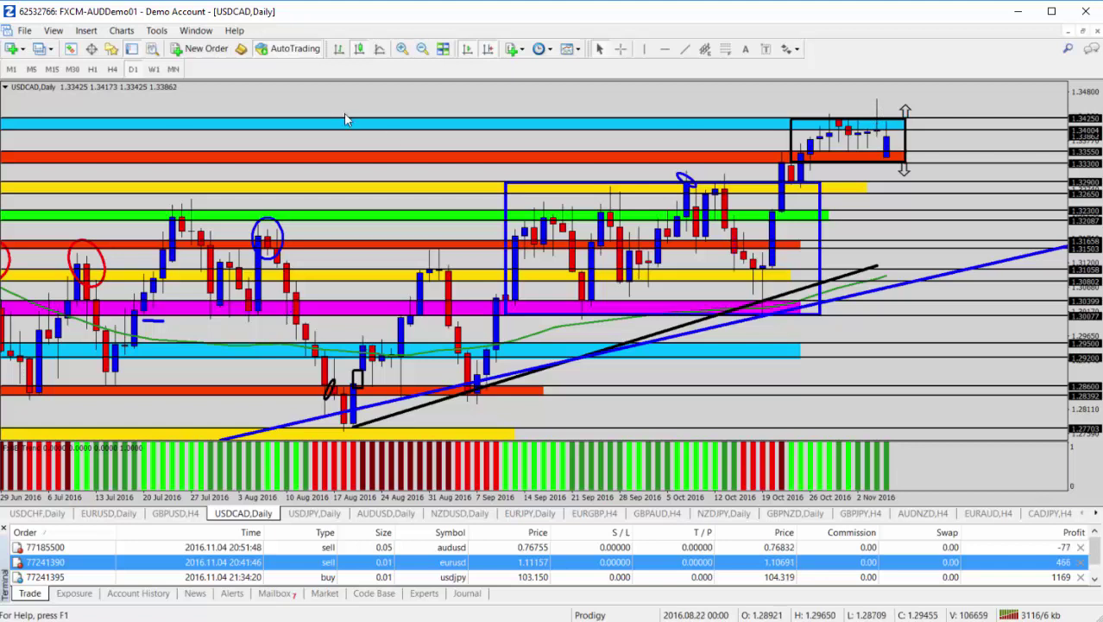
left_click(112, 69)
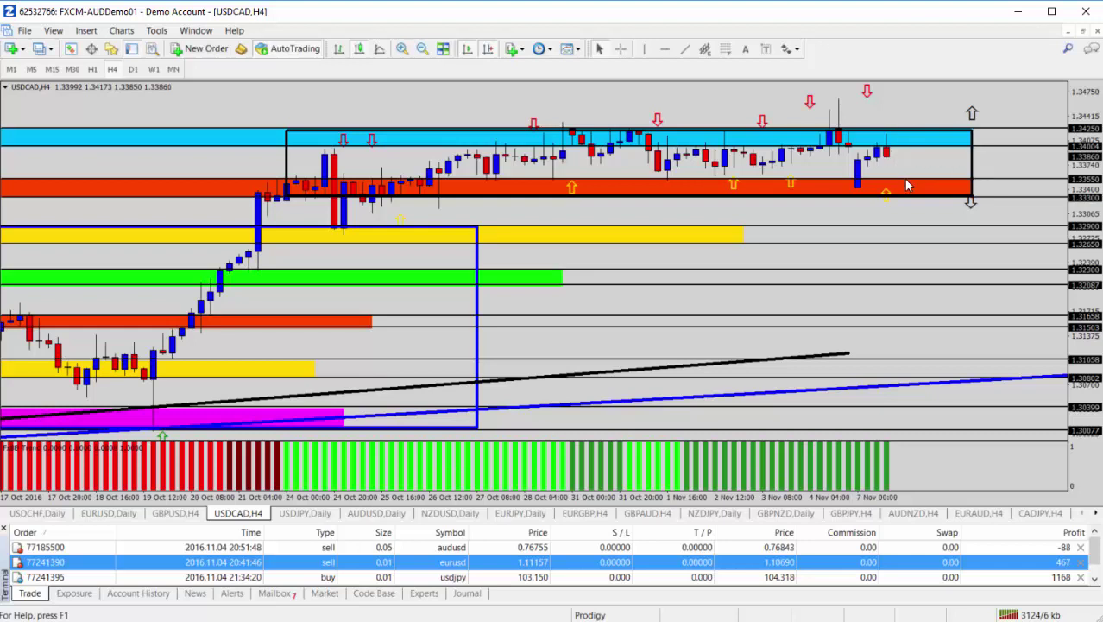
Show the USDJPY daily chart with its open order selected and add an up arrow in the green zone beside the latest candles
left_click(287, 515)
left_click(332, 577)
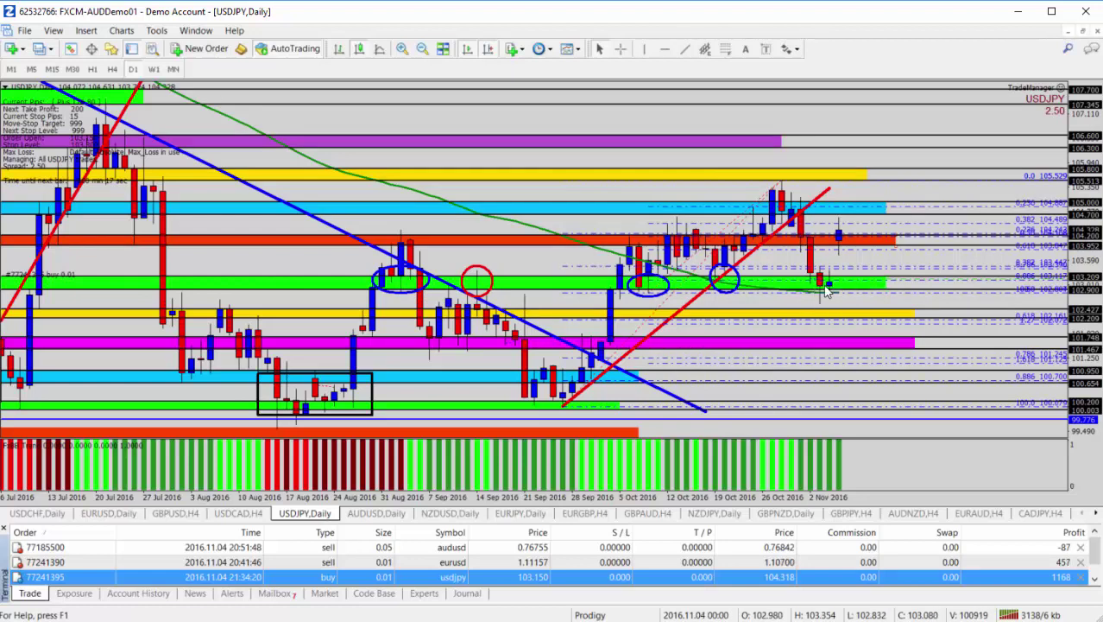
left_click(796, 50)
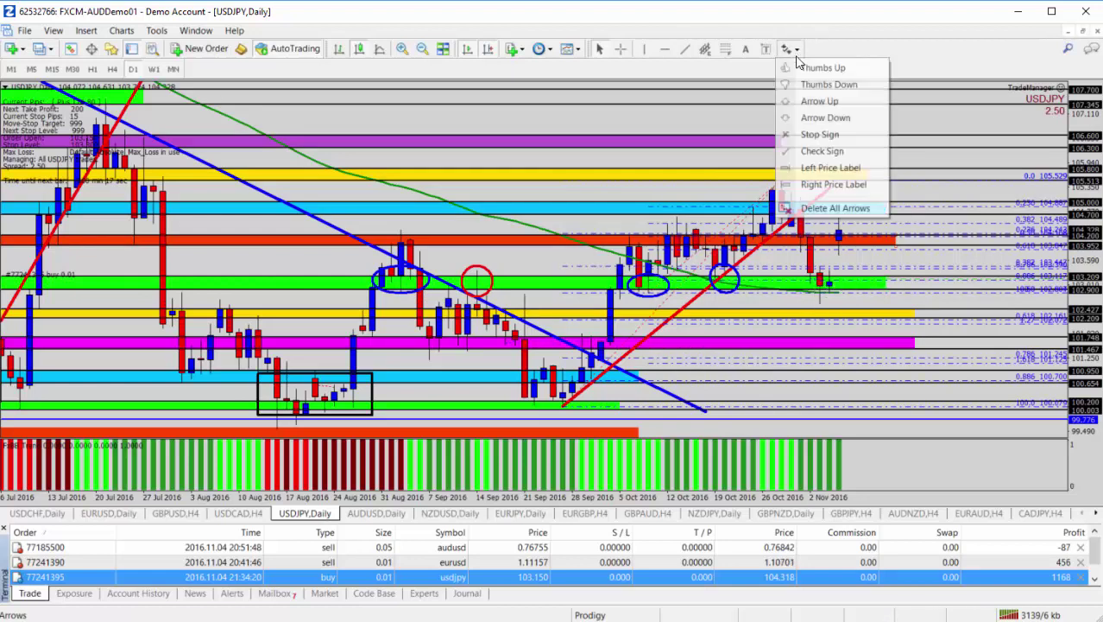
left_click(796, 100)
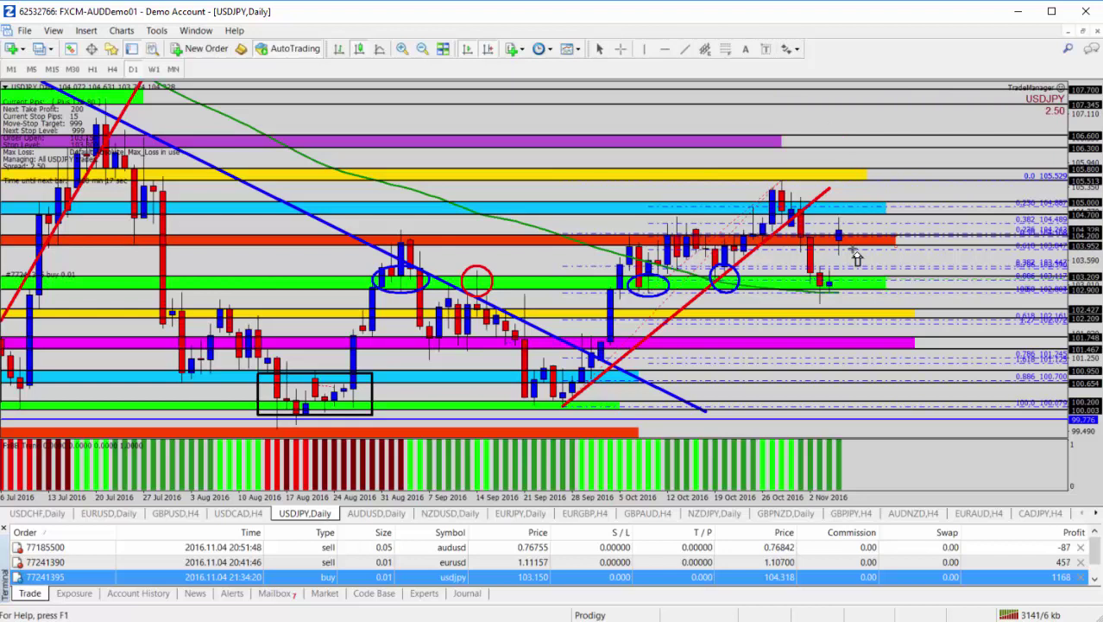
left_click(849, 277)
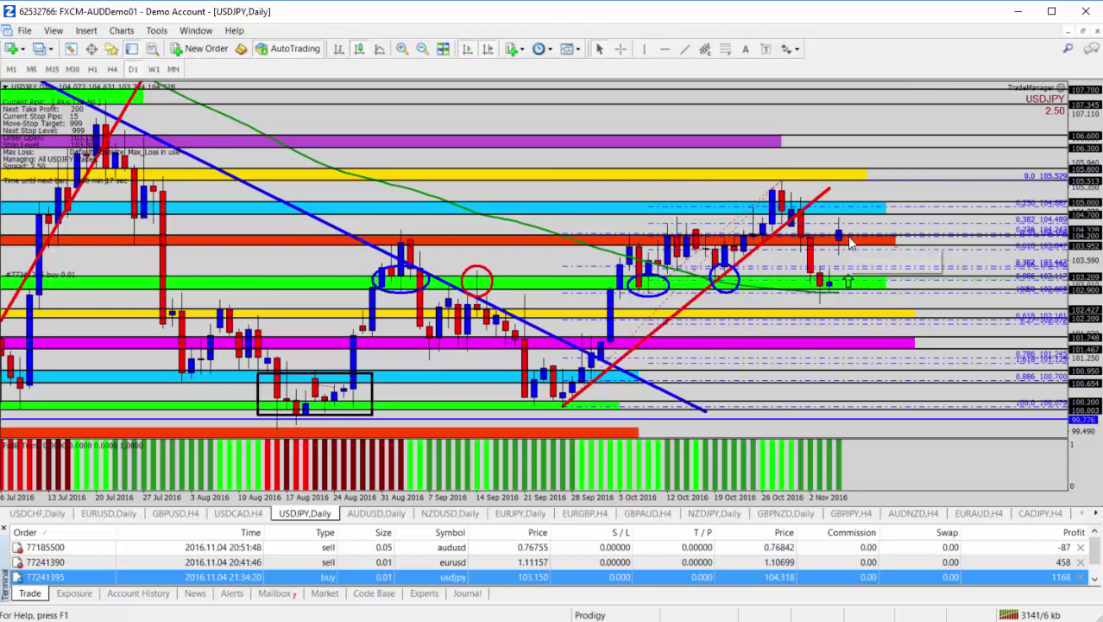
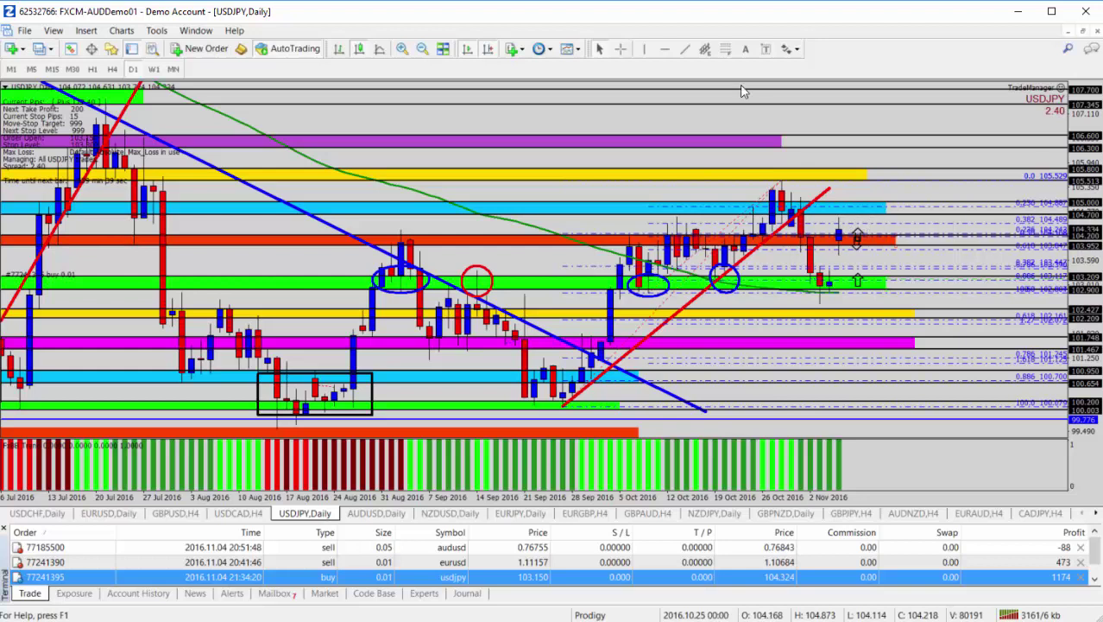
Add a down arrow in the light-blue zone on USDJPY and view more history on the H4 chart
left_click(788, 49)
left_click(809, 117)
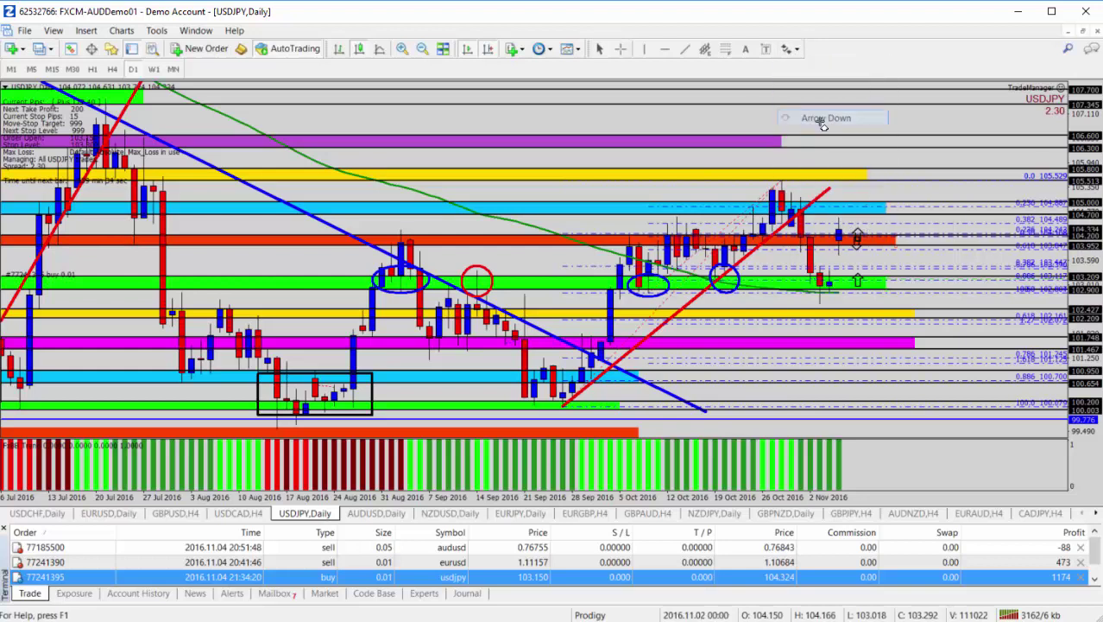
left_click(855, 207)
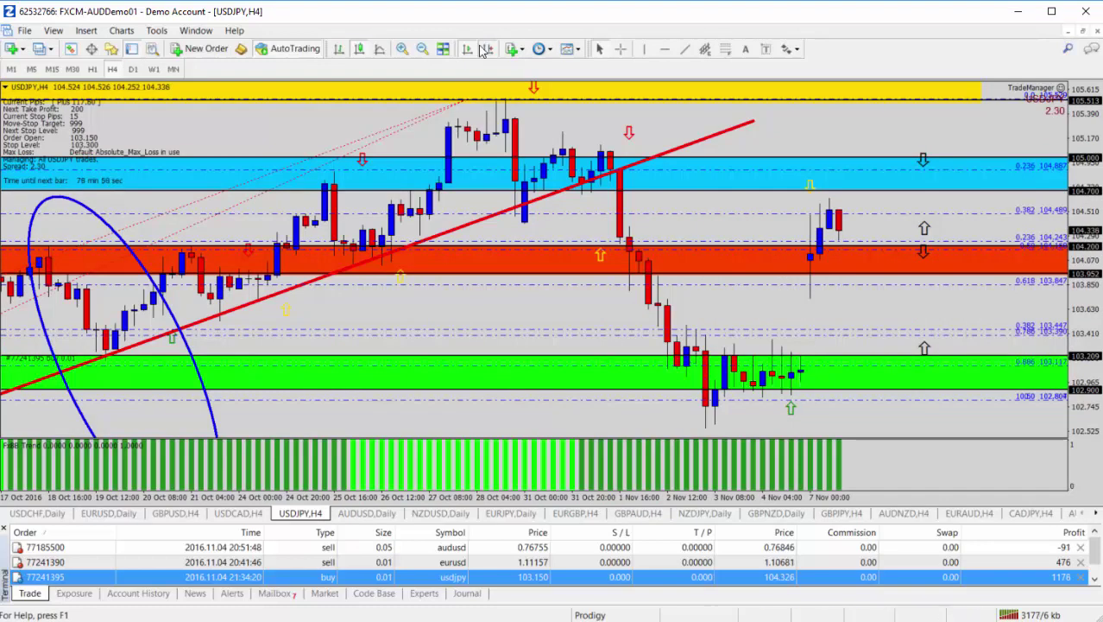
left_click(422, 48)
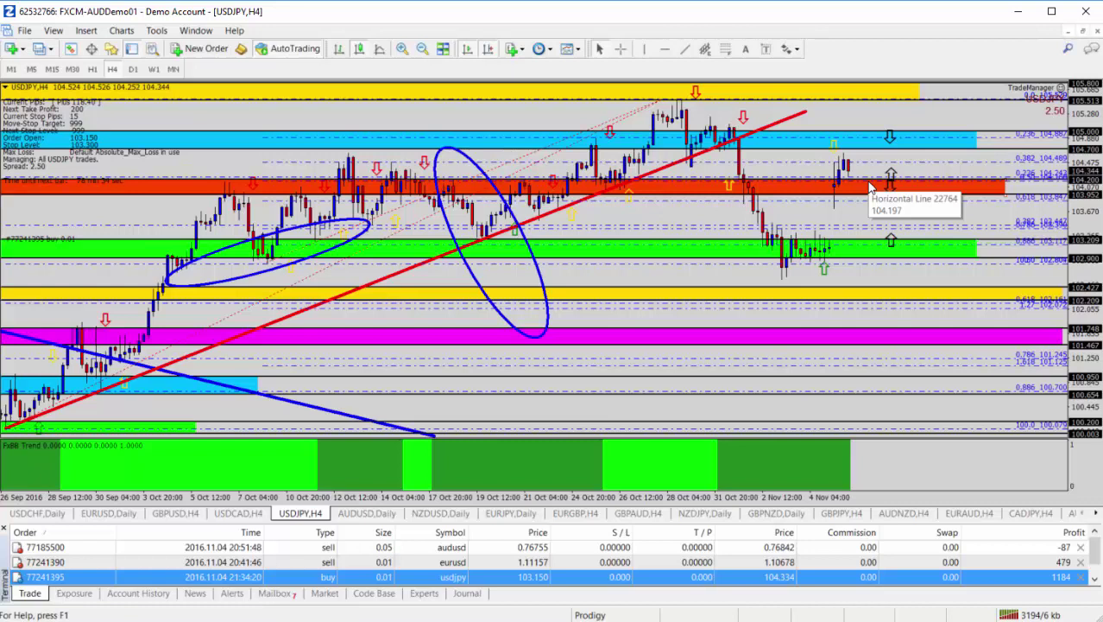
Show the AUDUSD H4 chart with its open order selected and extend the blue rectangle at the highs past the latest candle
left_click(367, 513)
left_click(438, 550)
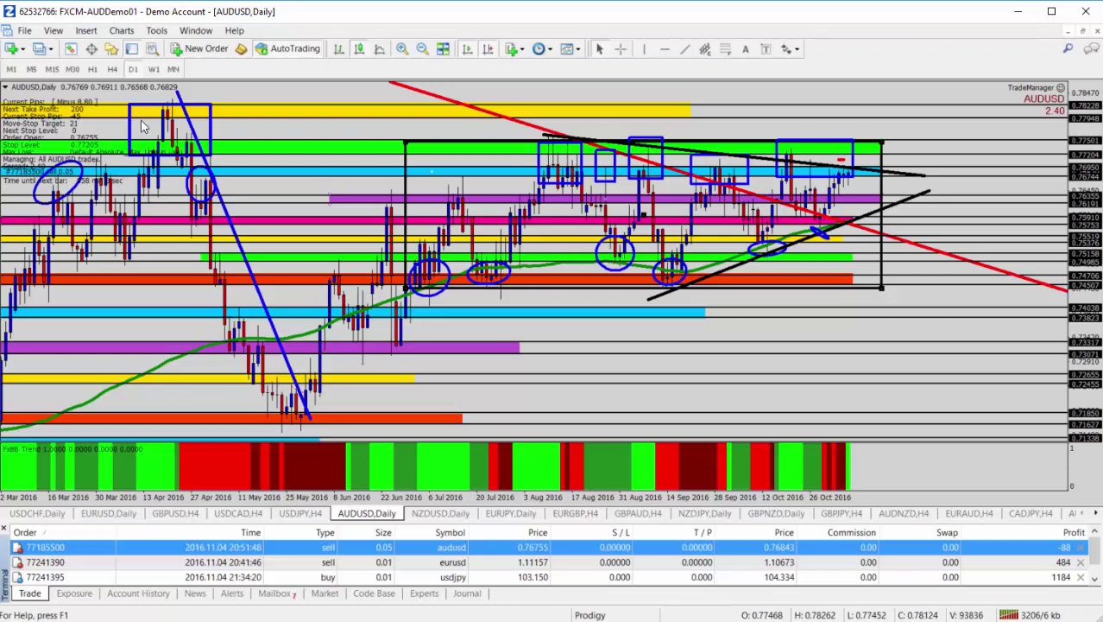
left_click(112, 69)
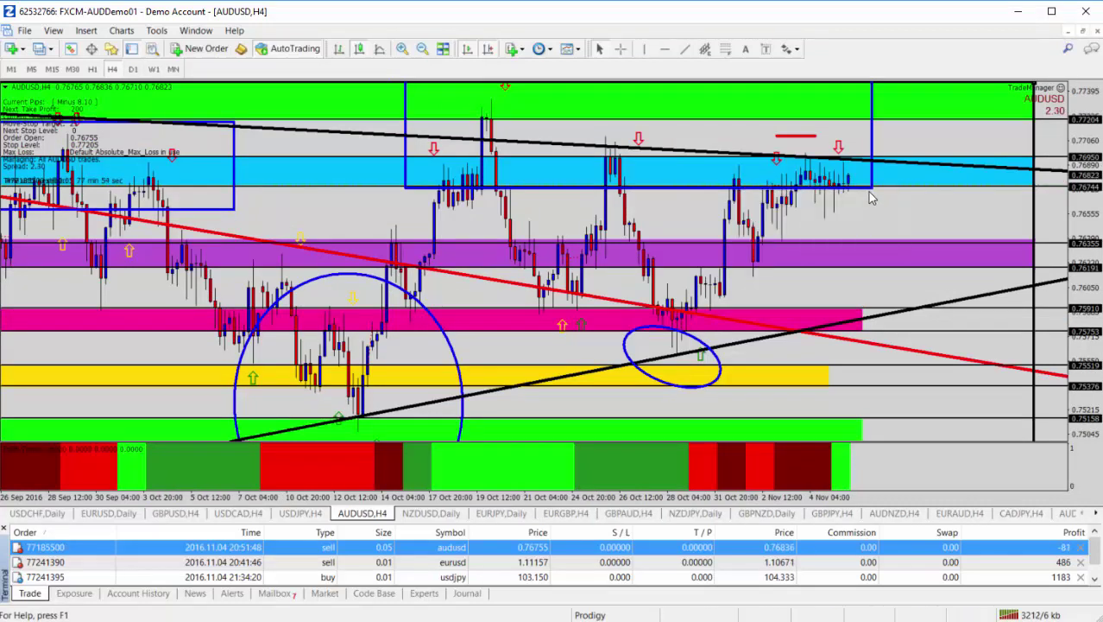
left_click_drag(872, 188, 896, 188)
left_click_drag(650, 132, 655, 133)
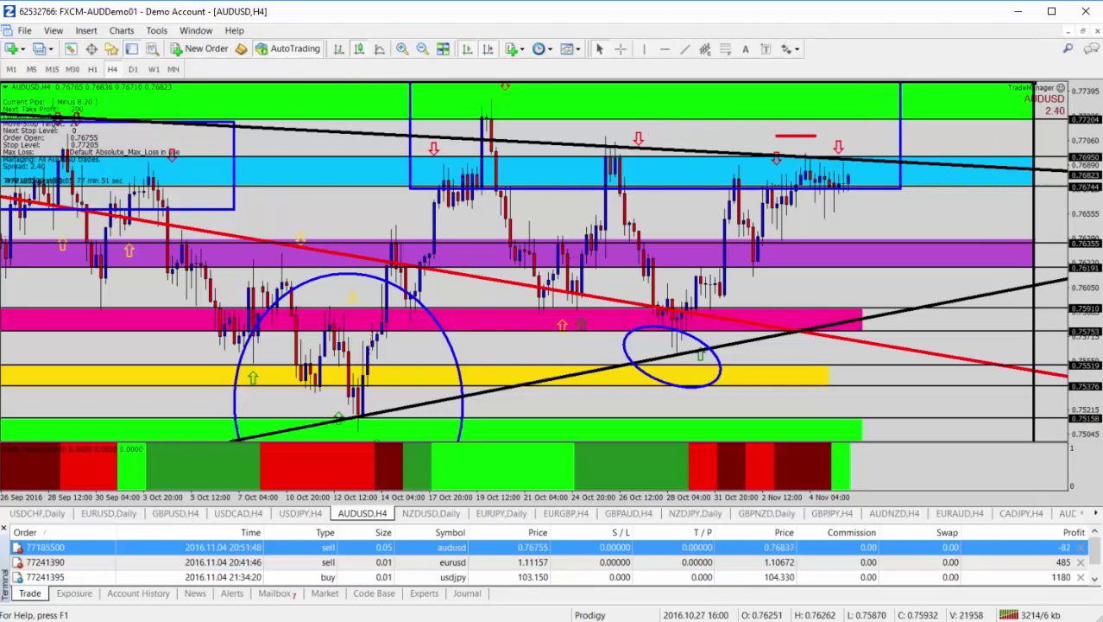
Add a down arrow in the light-blue zone and an up arrow at its upper edge beside the latest AUDUSD candle
left_click(794, 50)
left_click(822, 117)
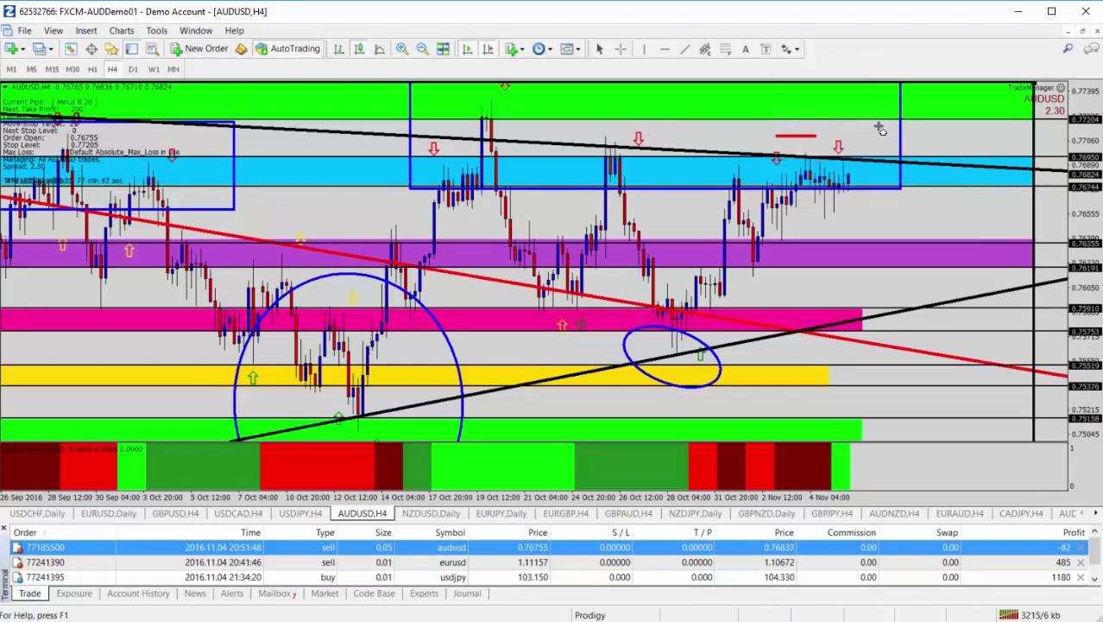
left_click(792, 49)
left_click(827, 84)
left_click(866, 147)
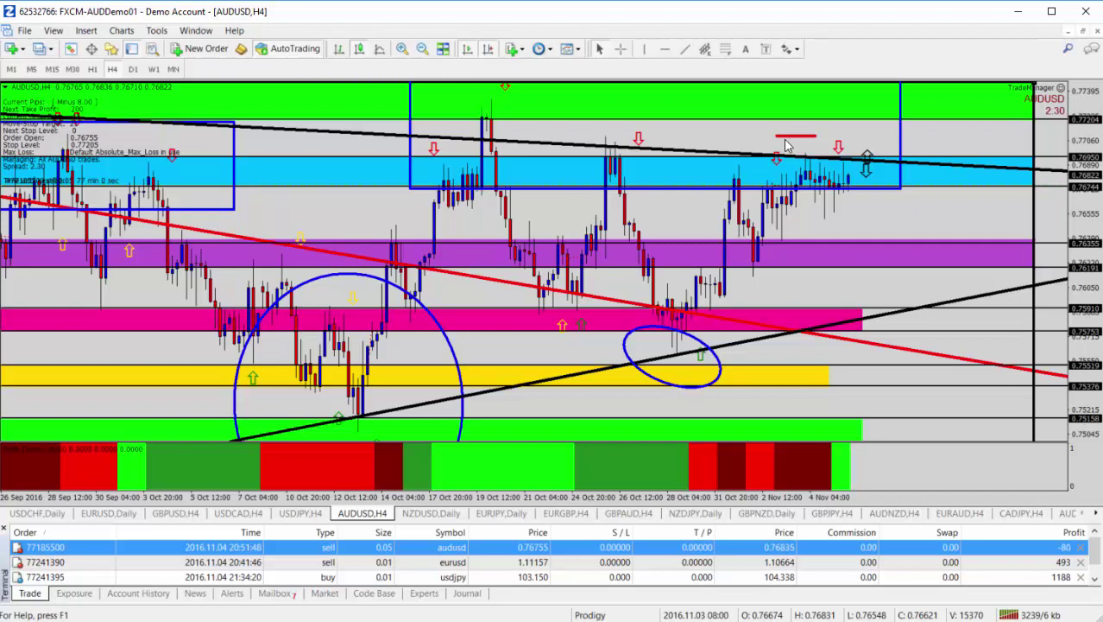
Show the NZDUSD daily chart and reshape the tall red ellipse so it encloses the June–July highs
left_click(413, 514)
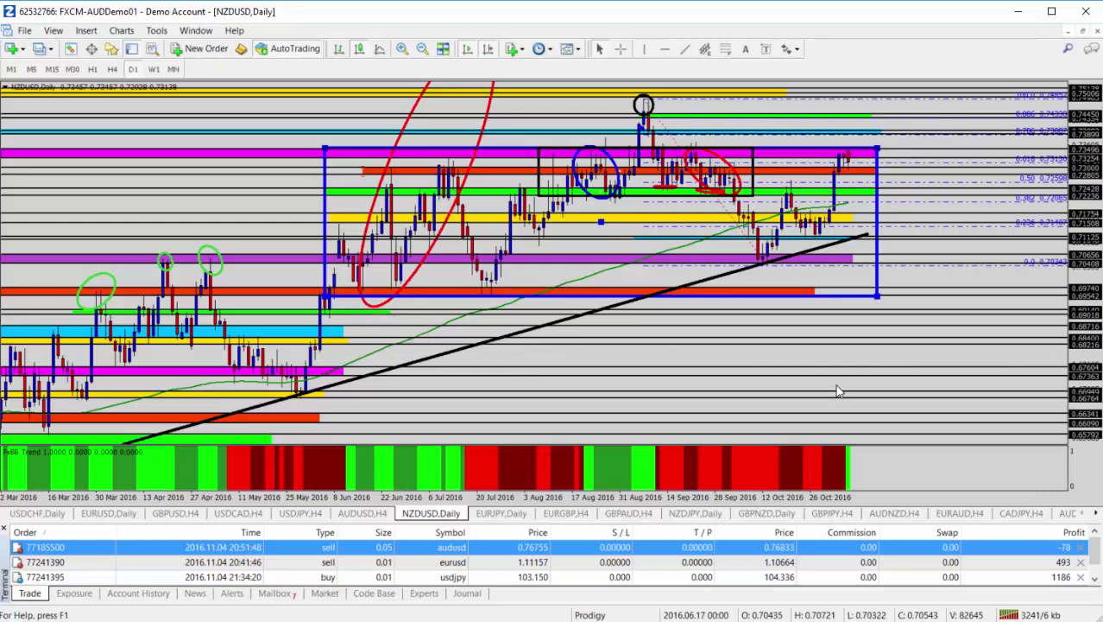
double_click(368, 304)
left_click_drag(368, 305, 440, 201)
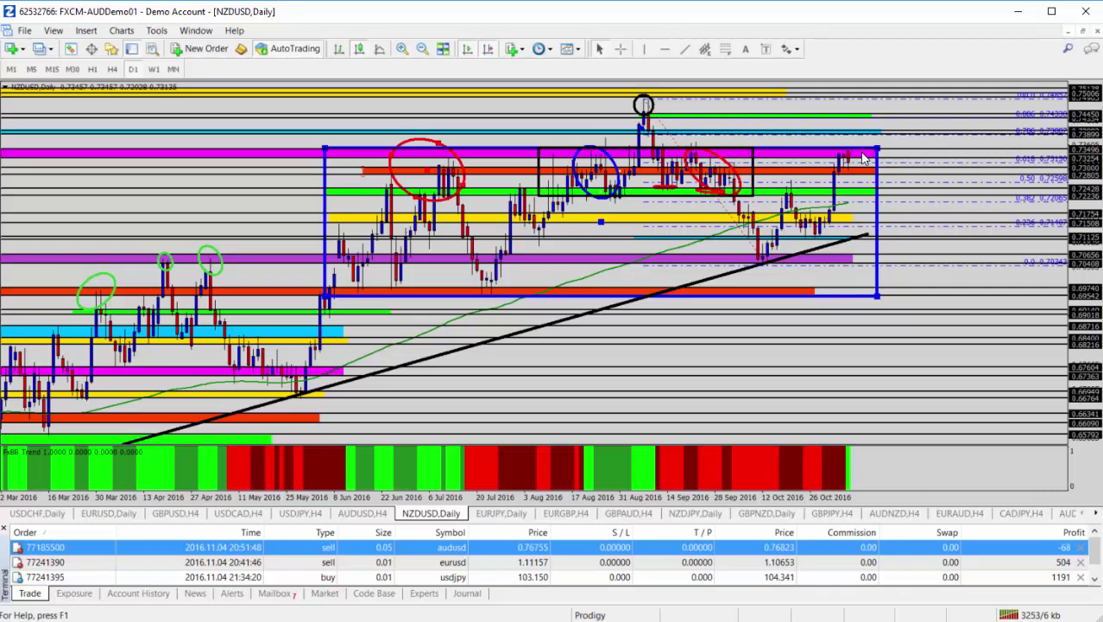
Add an up arrow at the upper edge of the magenta zone beside the latest NZDUSD candle
left_click(404, 49)
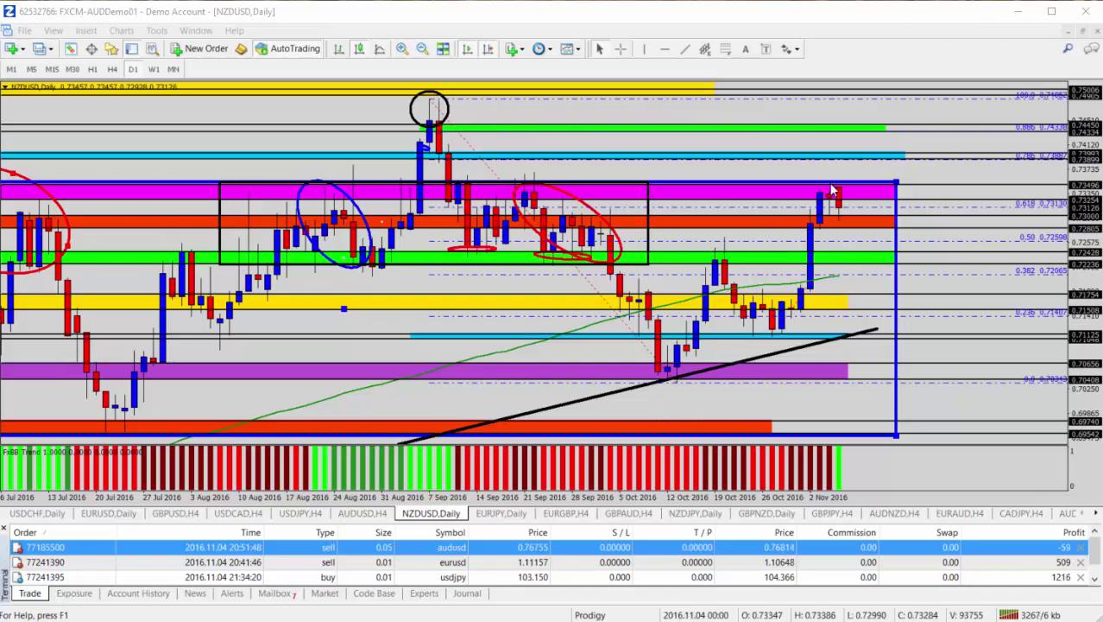
left_click(789, 49)
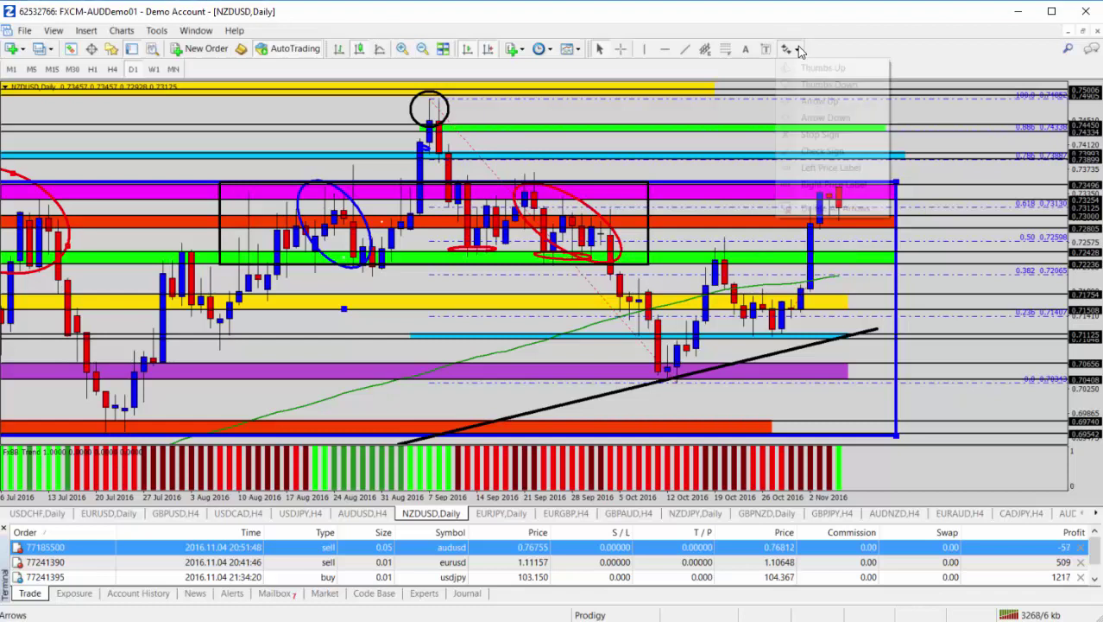
left_click(790, 102)
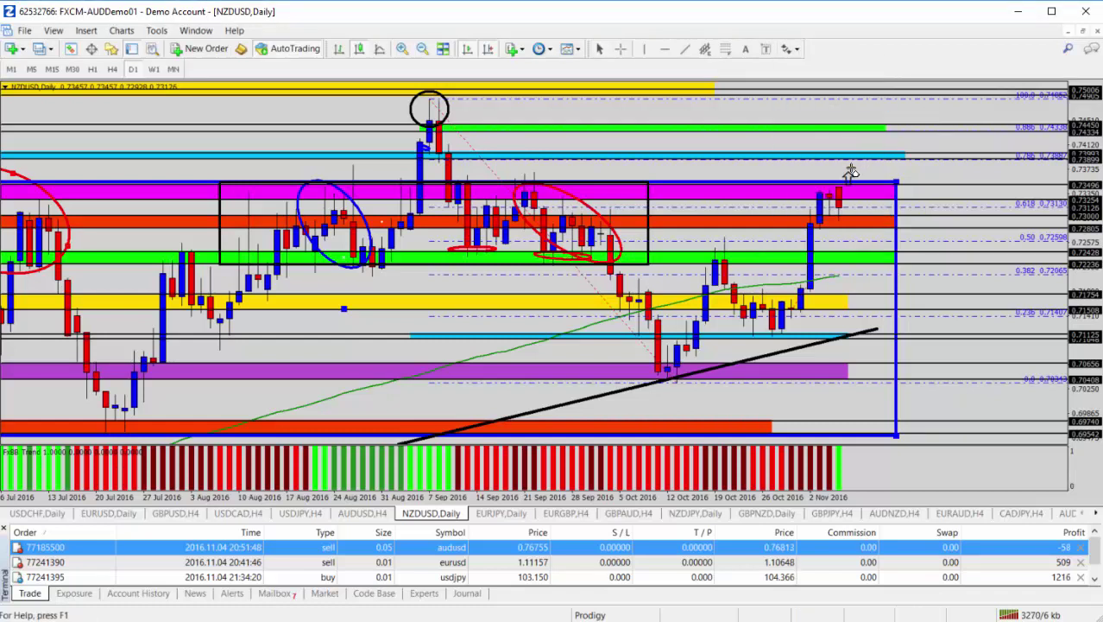
left_click(850, 172)
Try to place a down arrow directly beneath the up arrow on NZDUSD
left_click(795, 51)
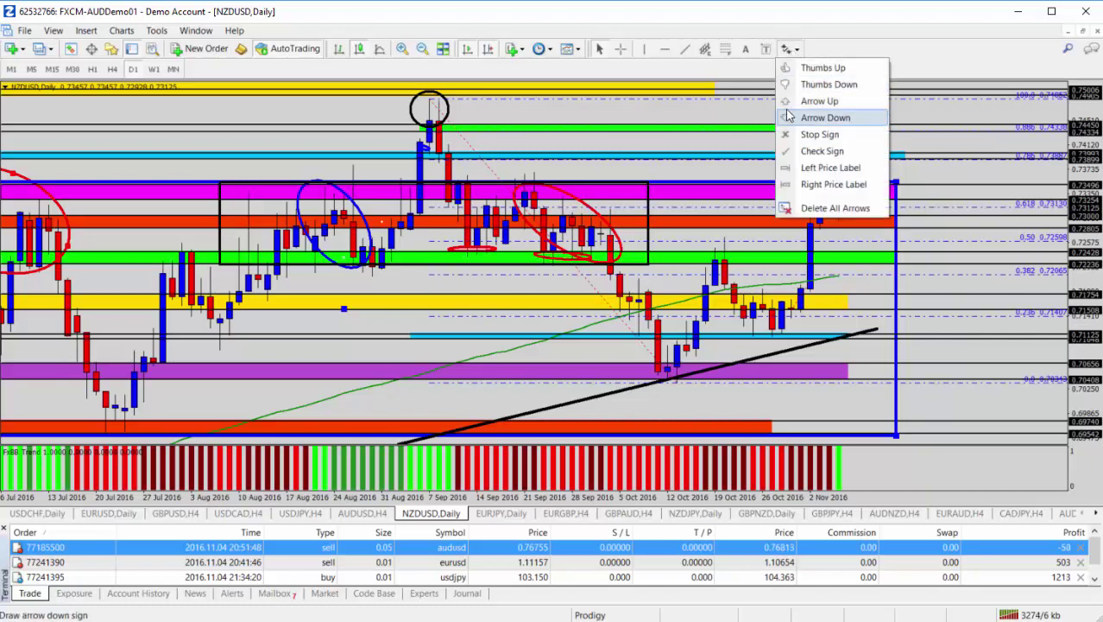
left_click(808, 117)
left_click(845, 183)
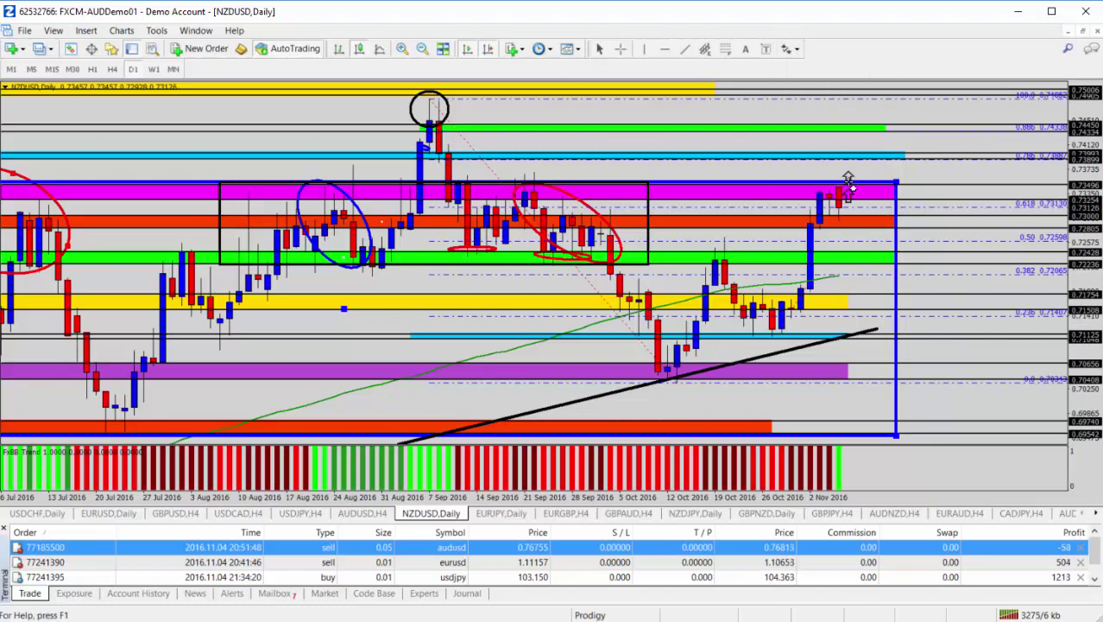
Add a second up arrow on NZDUSD in the empty space between the thin green and light-blue zones
left_click(791, 49)
left_click(821, 101)
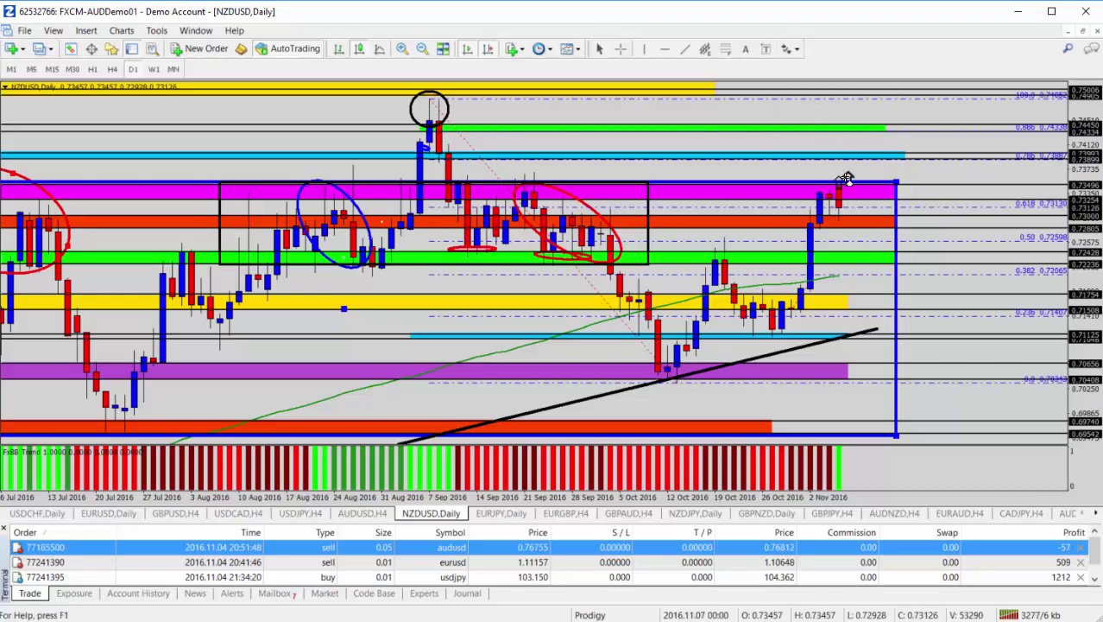
left_click(904, 139)
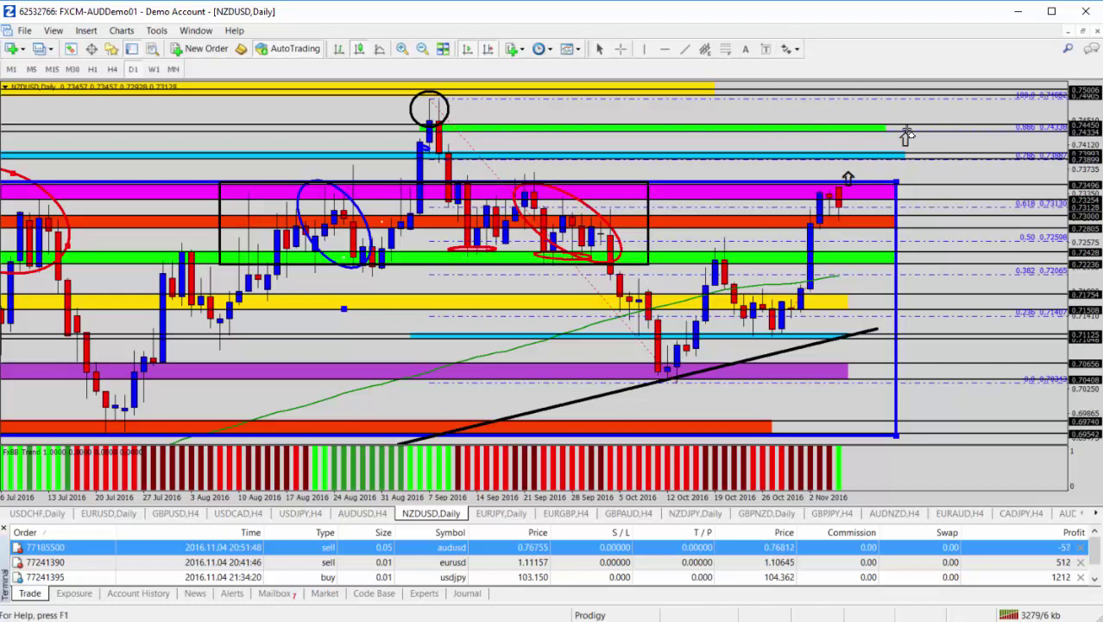
Add a down arrow inside the magenta zone beside the latest NZDUSD candle
left_click(788, 49)
left_click(820, 117)
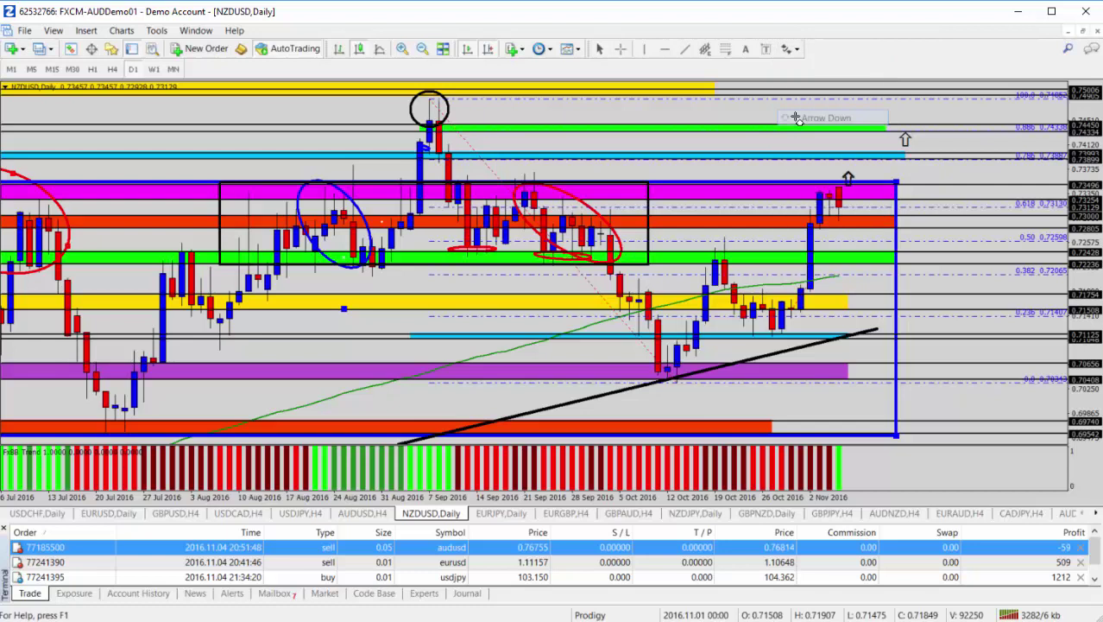
left_click(855, 191)
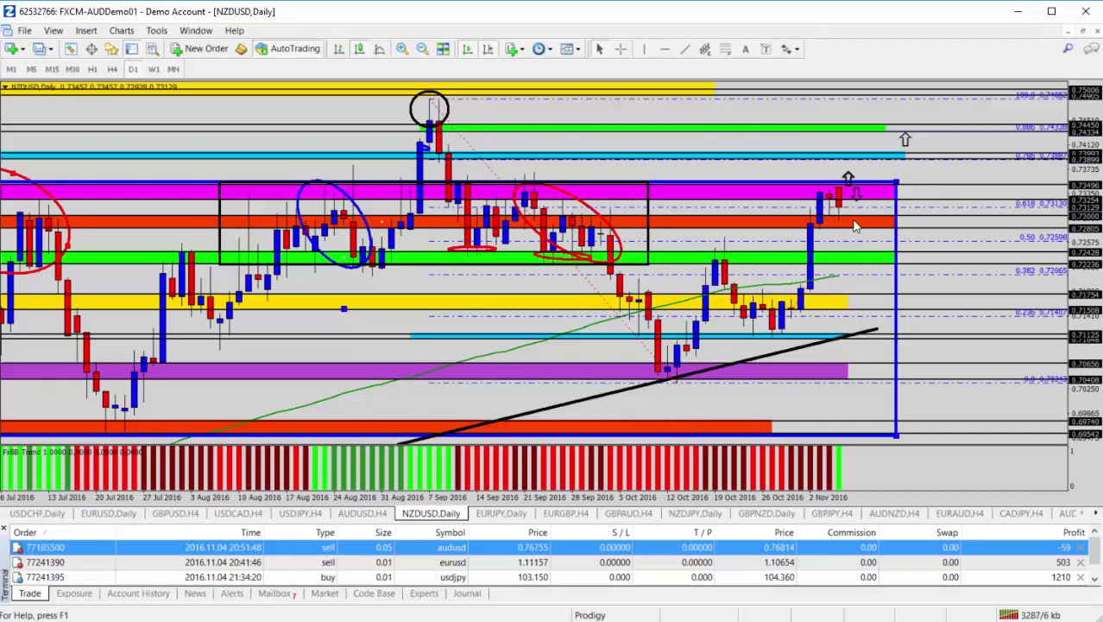
Move the second up arrow down into the orange-red zone beside the latest NZDUSD candle
scroll(913, 140, "up", 1)
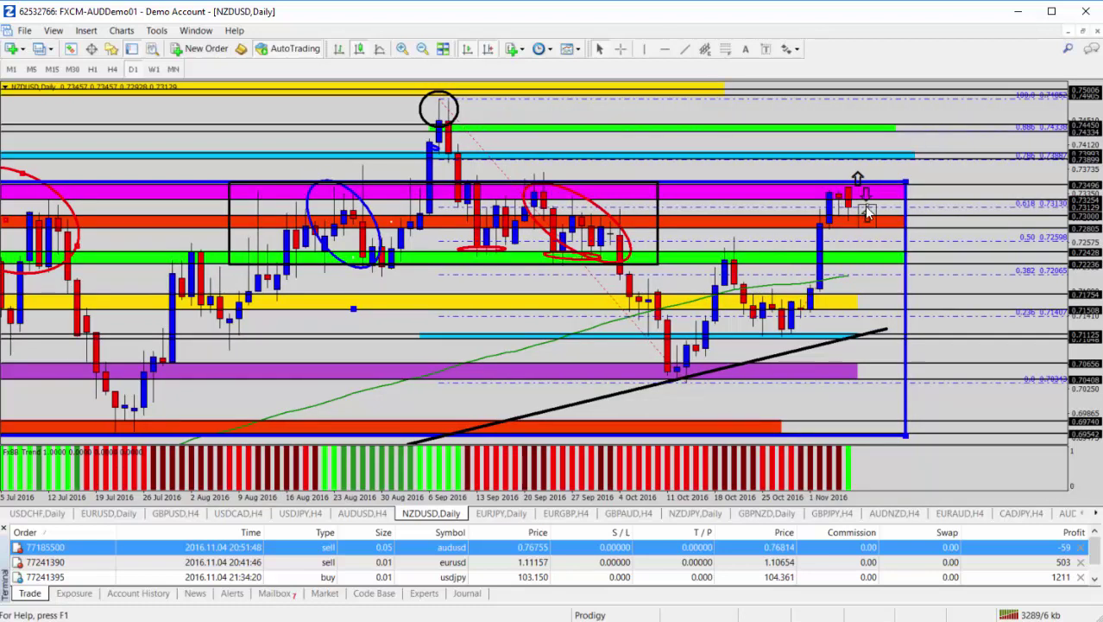
scroll(867, 216, "down", 1)
left_click_drag(865, 220, 876, 221)
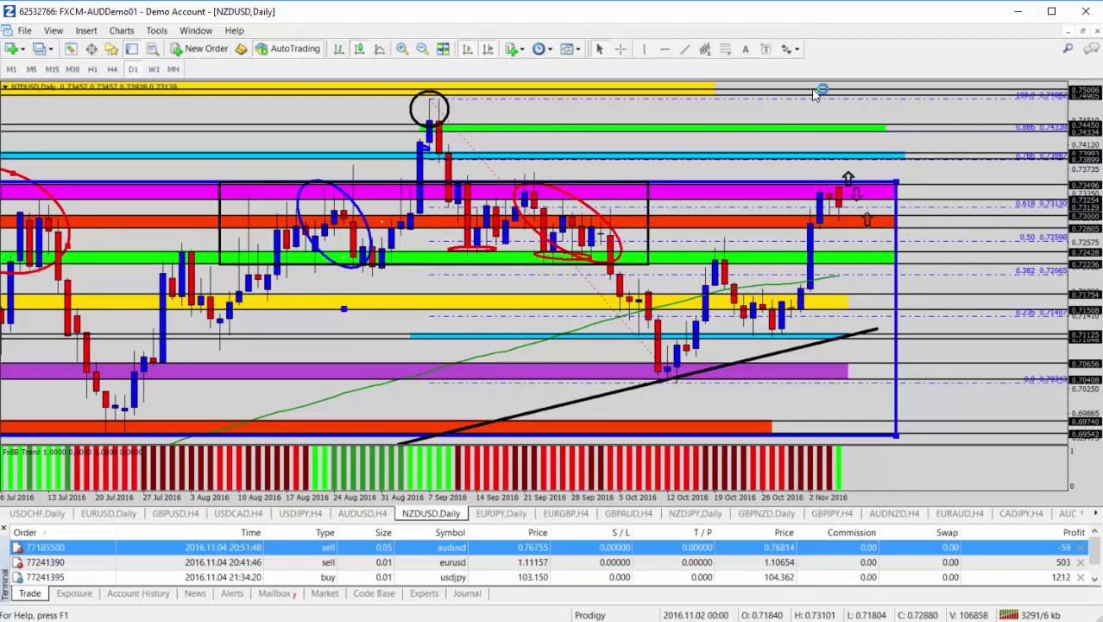
Add a down arrow in the orange-red zone directly beneath the second up arrow on the NZDUSD daily chart
left_click(790, 49)
left_click(826, 117)
left_click(858, 196)
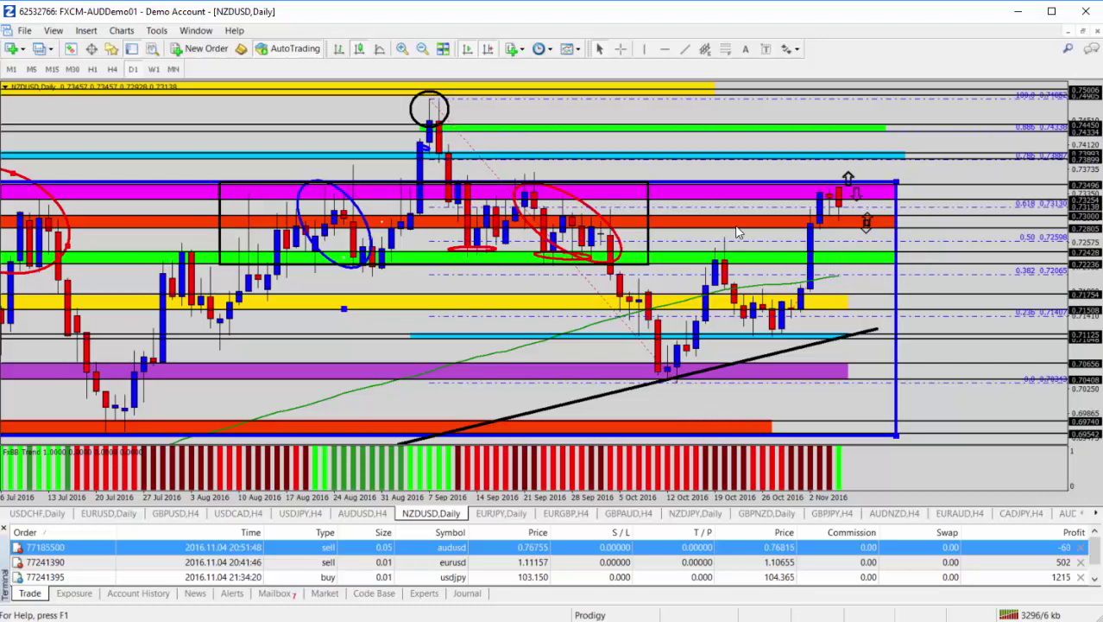
Switch NZDUSD to the H4 timeframe and move the magenta-zone down arrow and the orange-red-zone up arrow closer to the latest candle
left_click(111, 69)
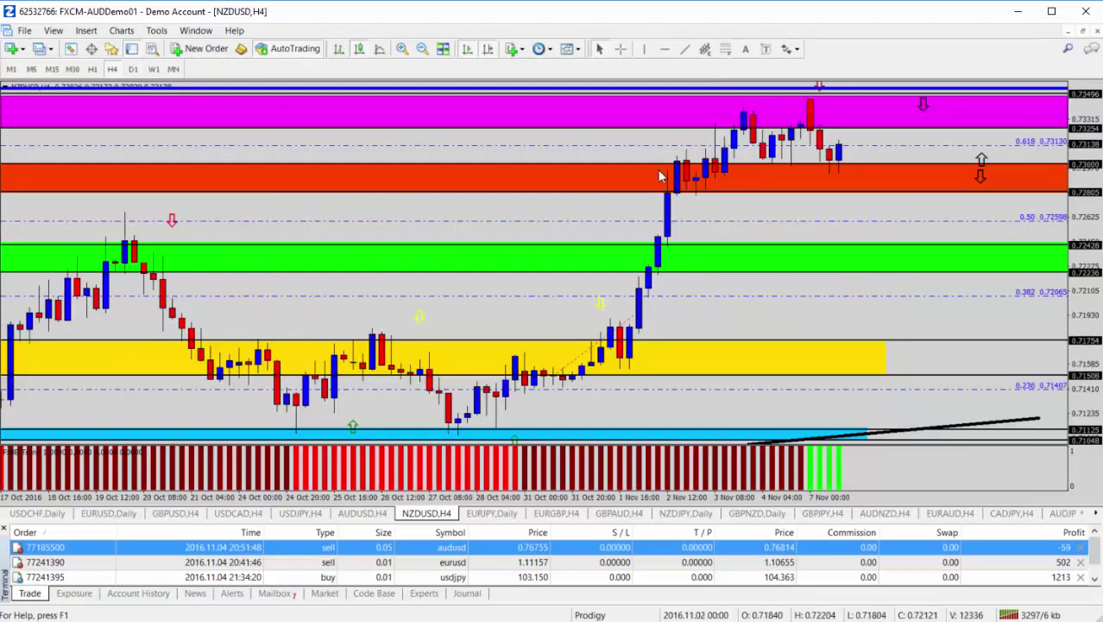
left_click(422, 49)
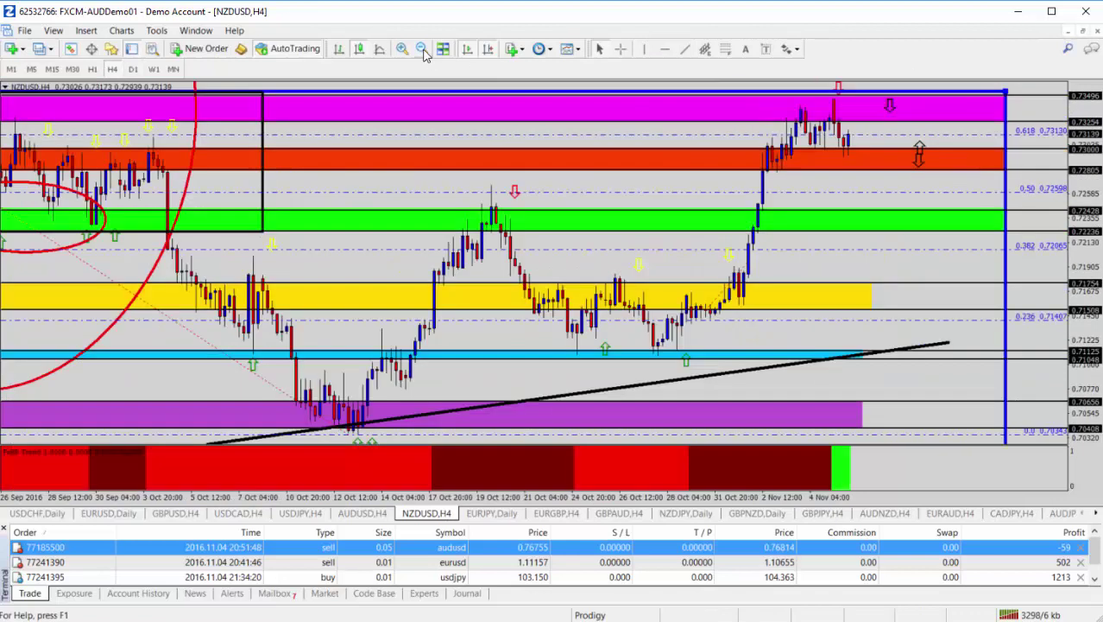
left_click_drag(1077, 195, 1079, 218)
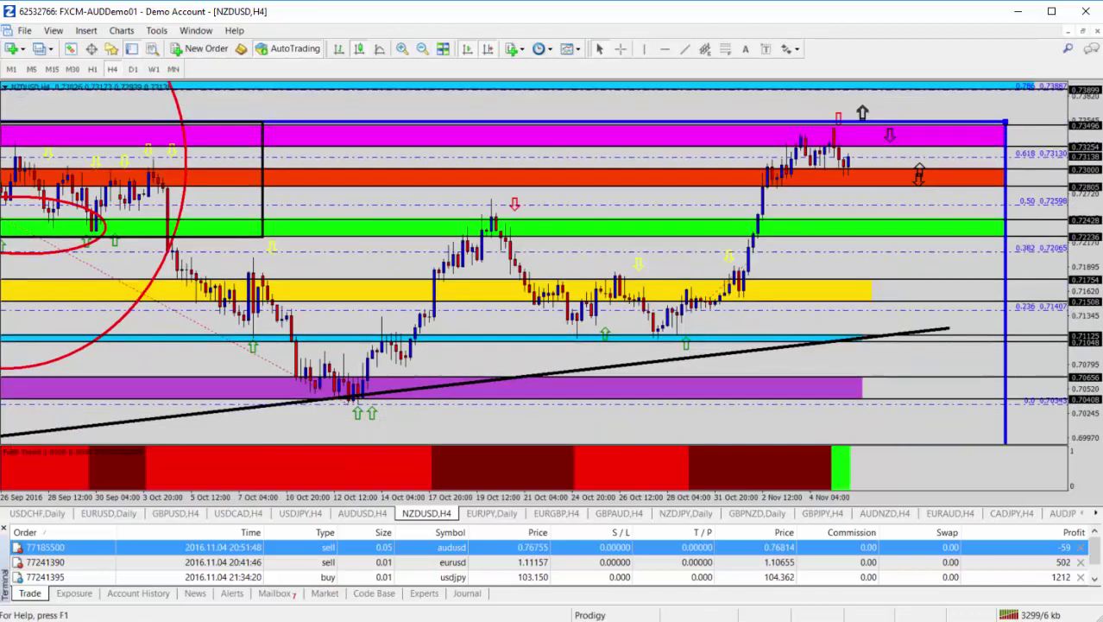
left_click_drag(889, 135, 867, 138)
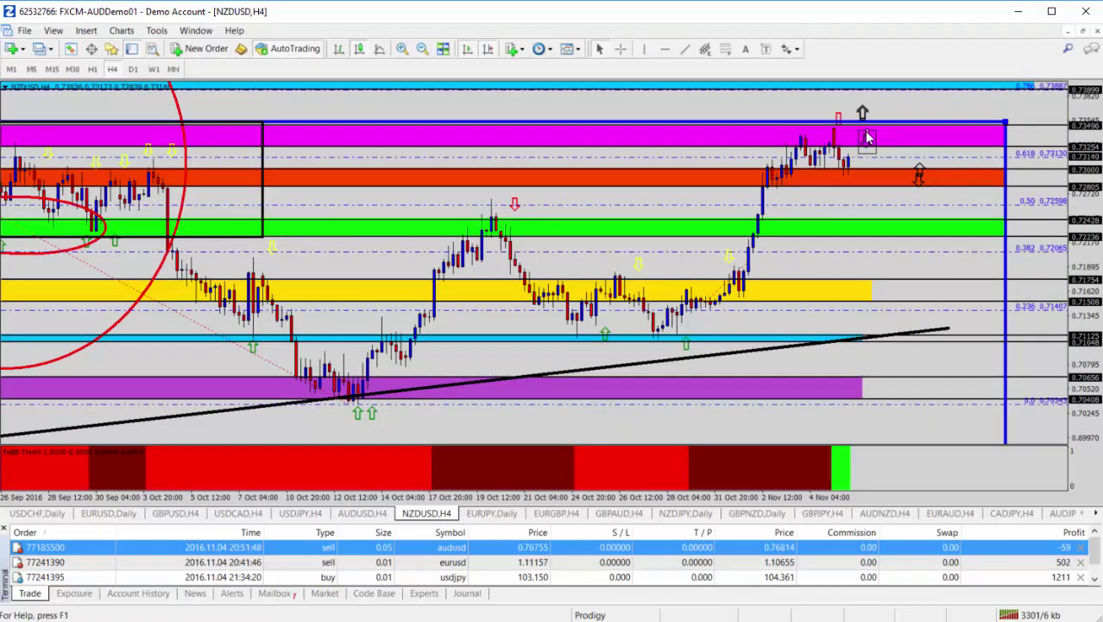
double_click(919, 165)
left_click_drag(918, 164, 867, 172)
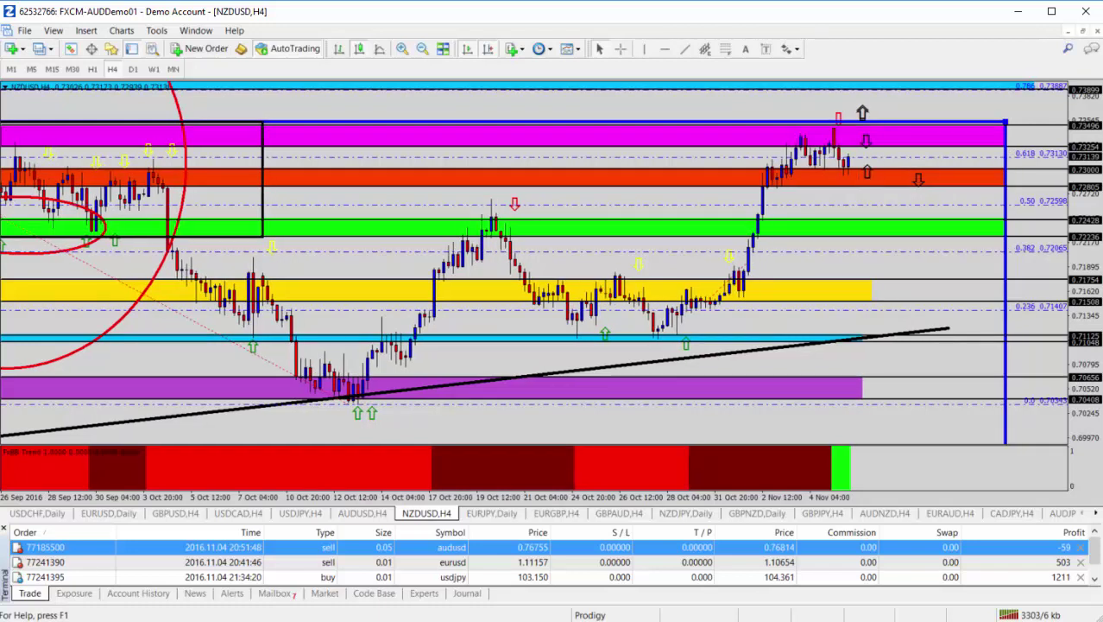
Delete the duplicate up arrow above the magenta zone and align the remaining one and the orange-red-zone down arrow beside the latest candle
double_click(862, 113)
right_click(874, 107)
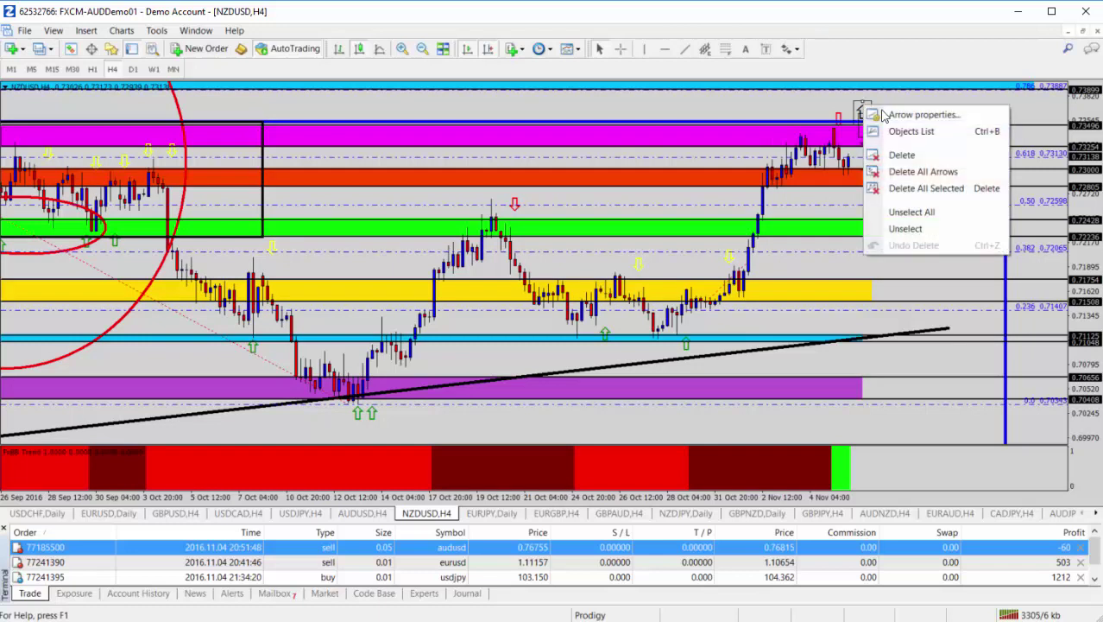
left_click(902, 153)
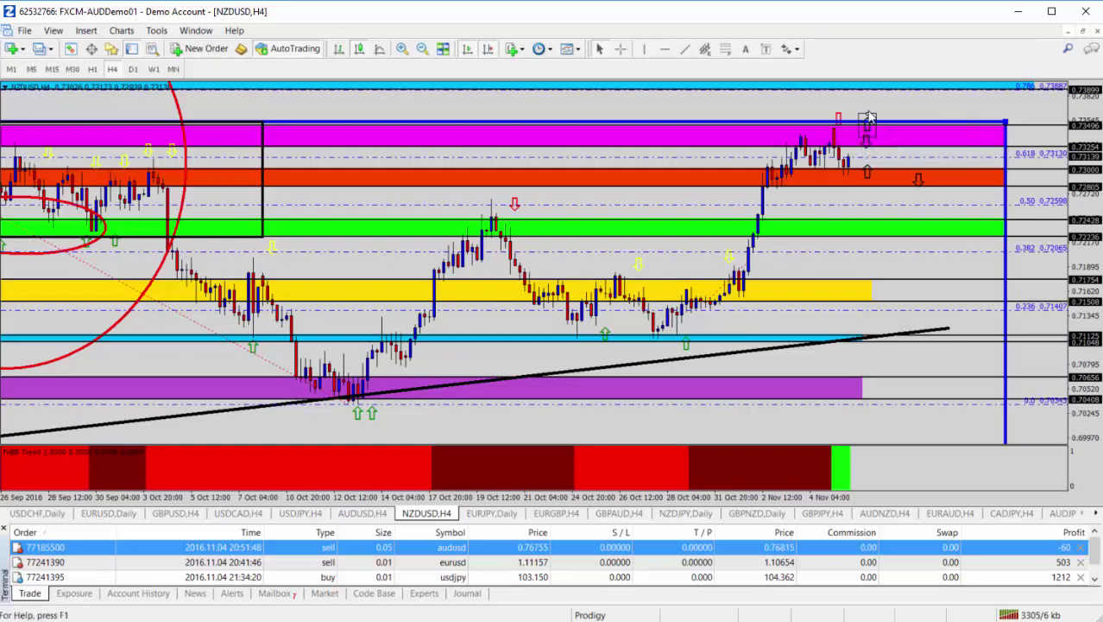
double_click(917, 177)
left_click_drag(917, 177, 869, 180)
Add an up arrow in the green zone below the aligned arrows on the NZDUSD H4 chart
left_click(789, 49)
left_click(812, 101)
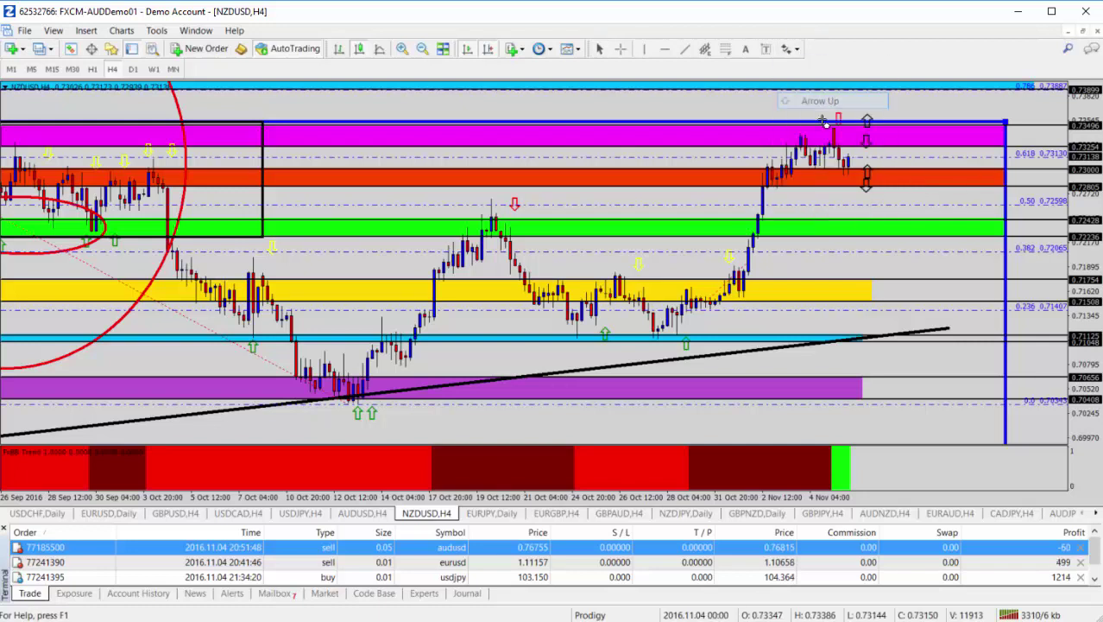
left_click(867, 223)
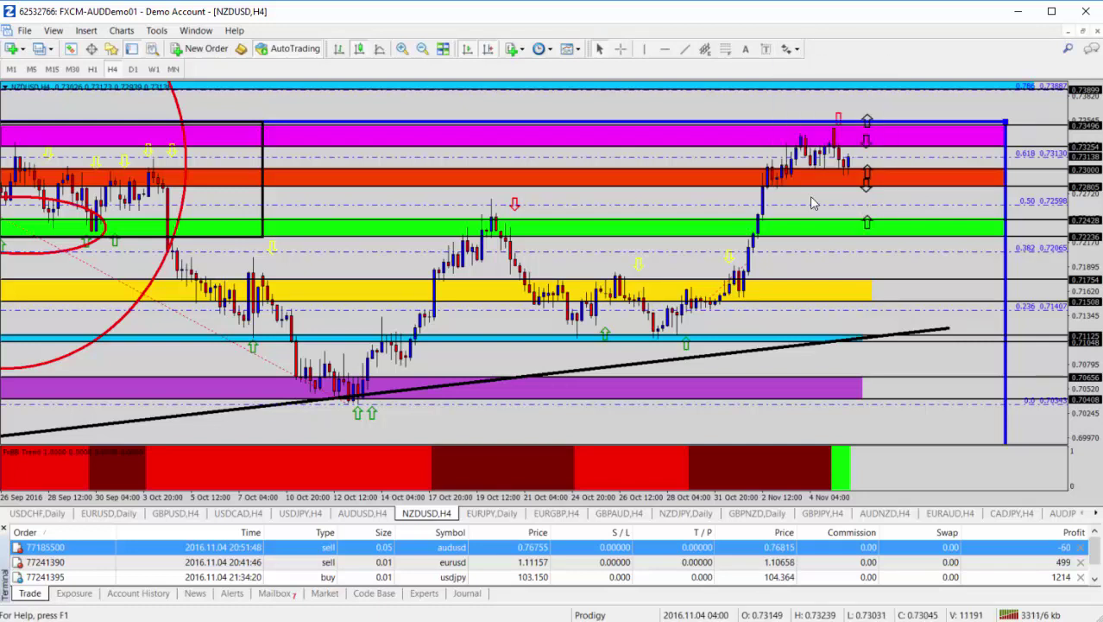